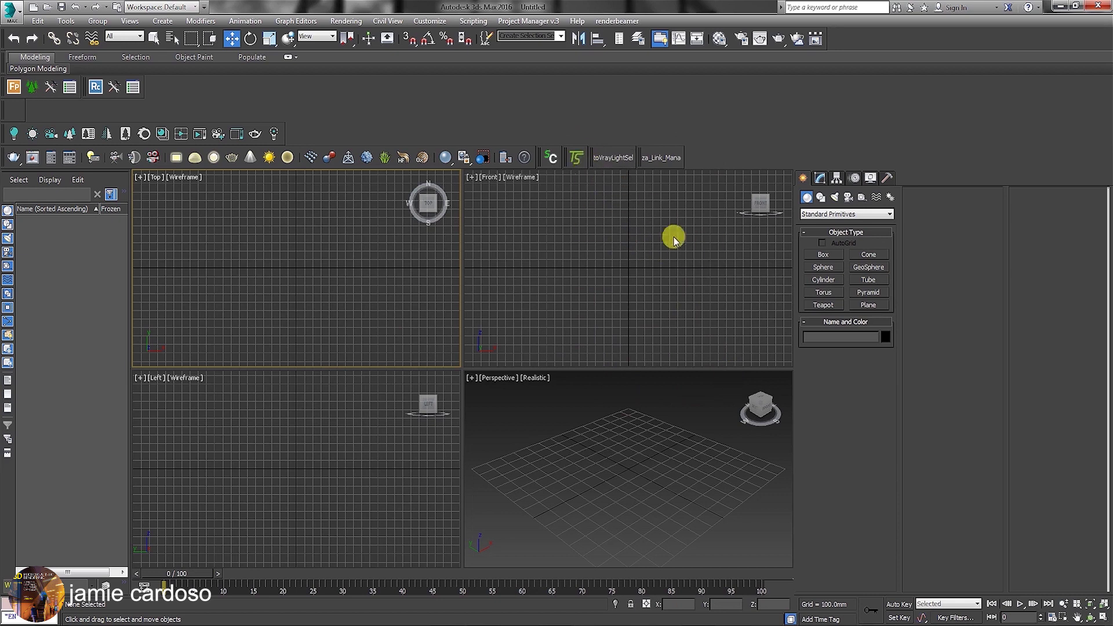
- Open the TurboSplines window from its toolbar button, move it aside, and glance at the online manual
left_click(576, 160)
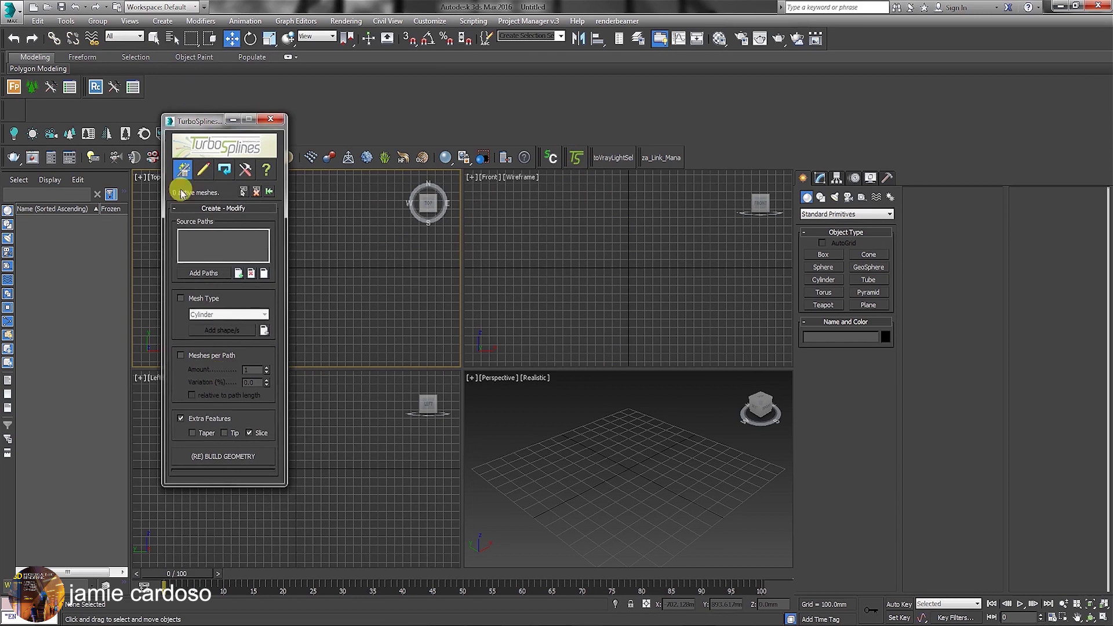
left_click_drag(223, 123, 281, 191)
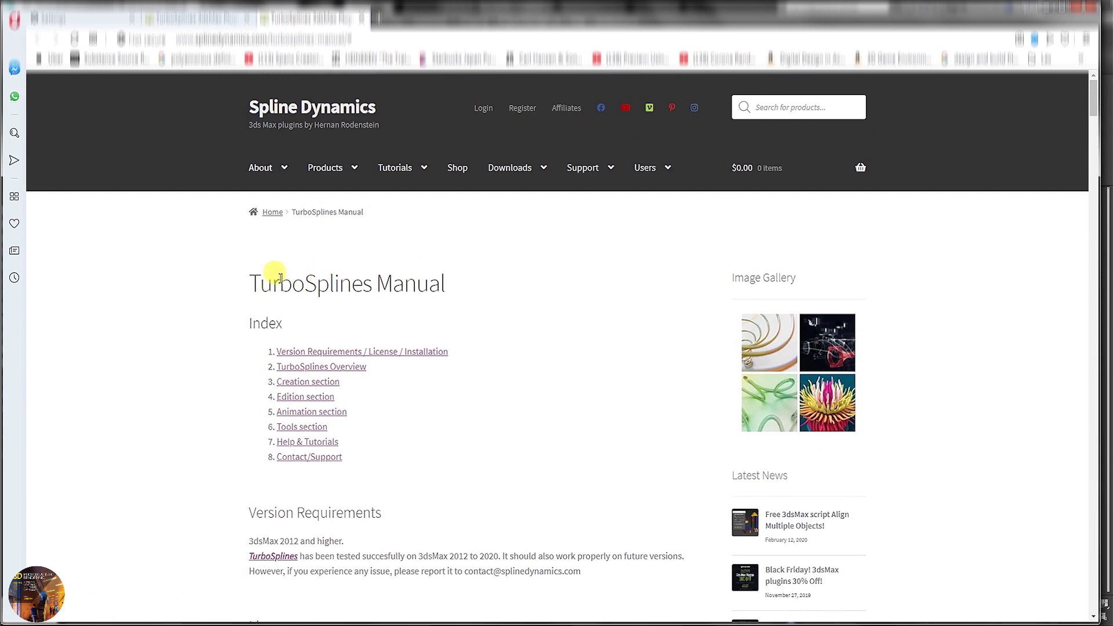
left_click_drag(280, 277, 455, 281)
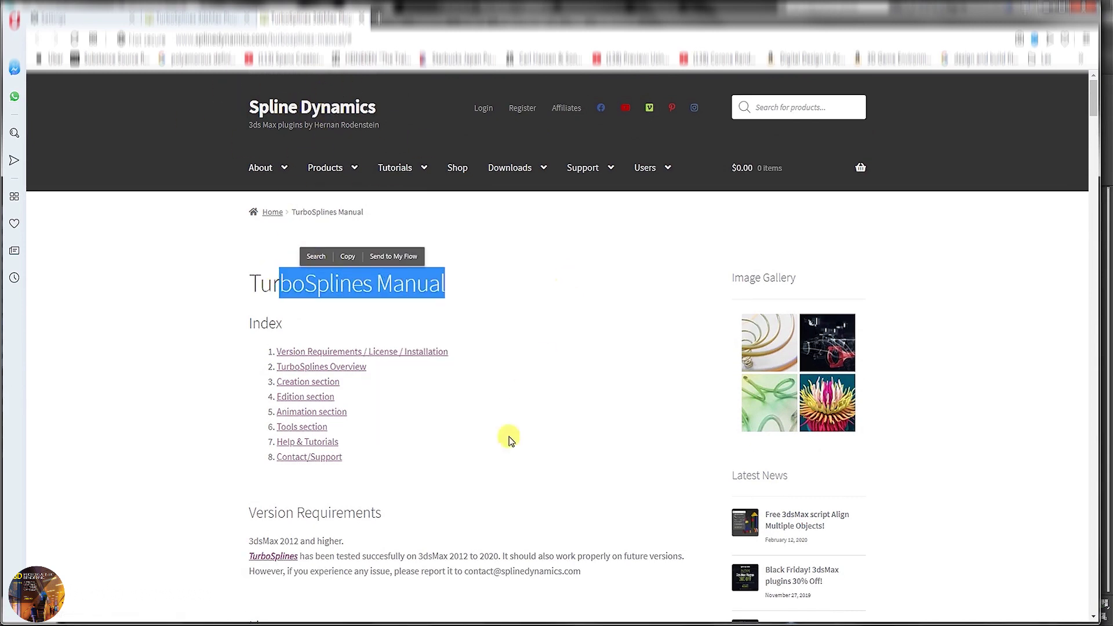
left_click(522, 418)
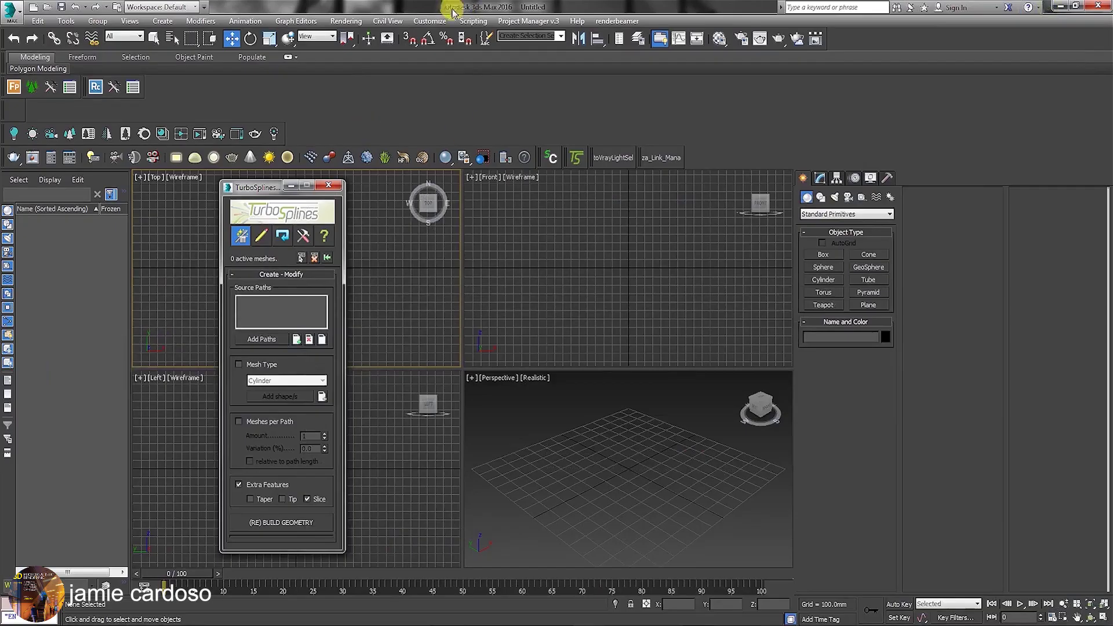
- Run the TurboSplines_v1.15.mzp script package through Scripting > Run Script
left_click(474, 22)
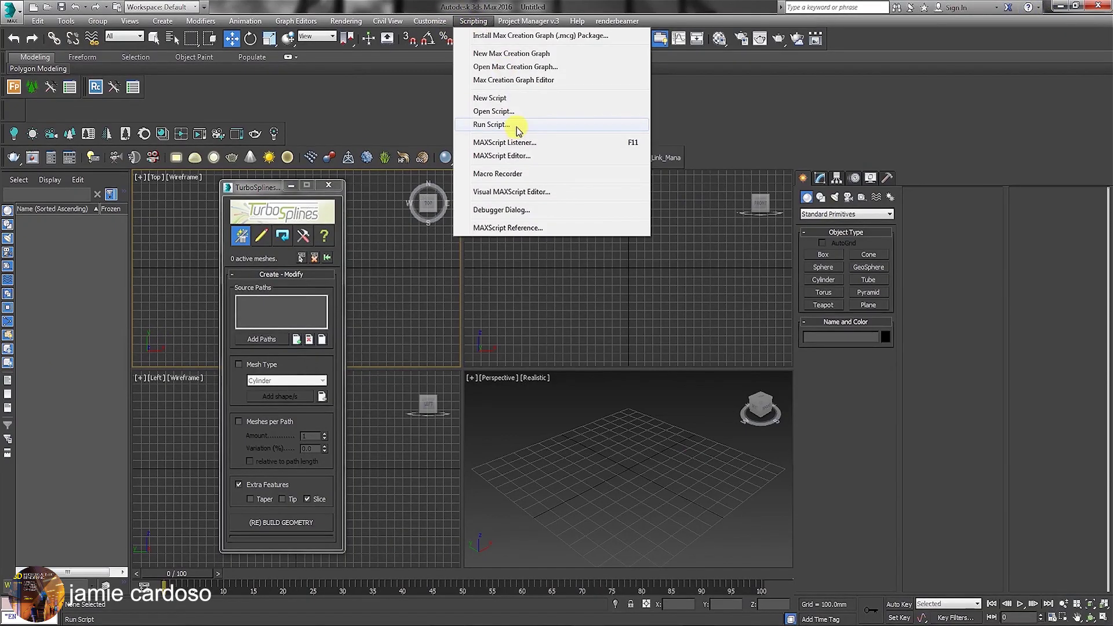
left_click(490, 124)
left_click(322, 320)
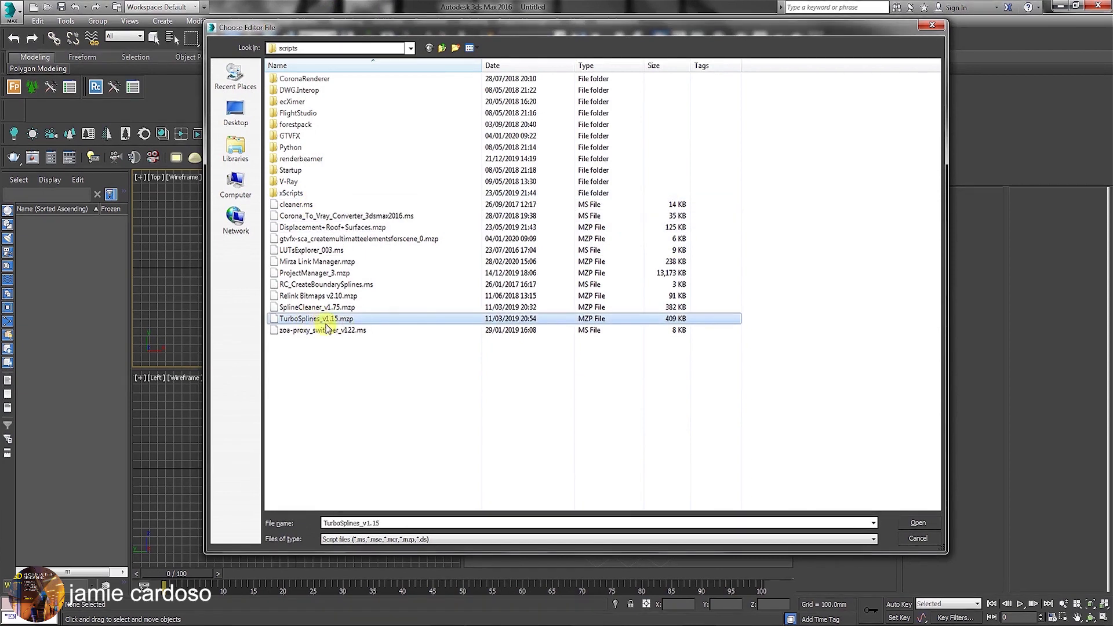
left_click(914, 522)
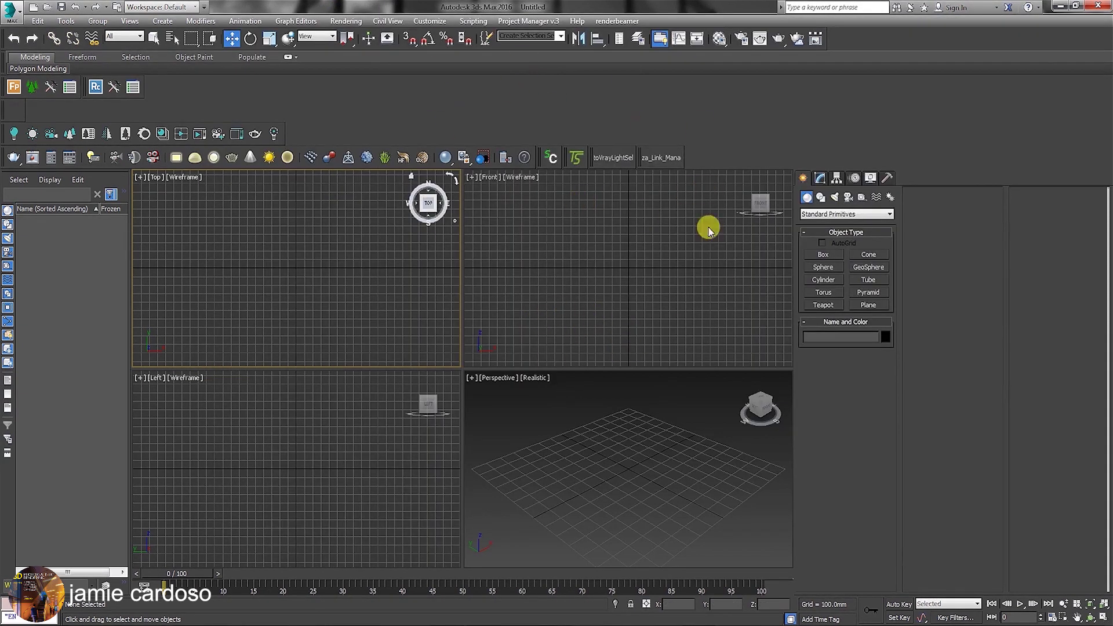
- In Customize User Interface's Toolbars tab, select the TurboSplines command under Spline Dynamics
left_click(435, 23)
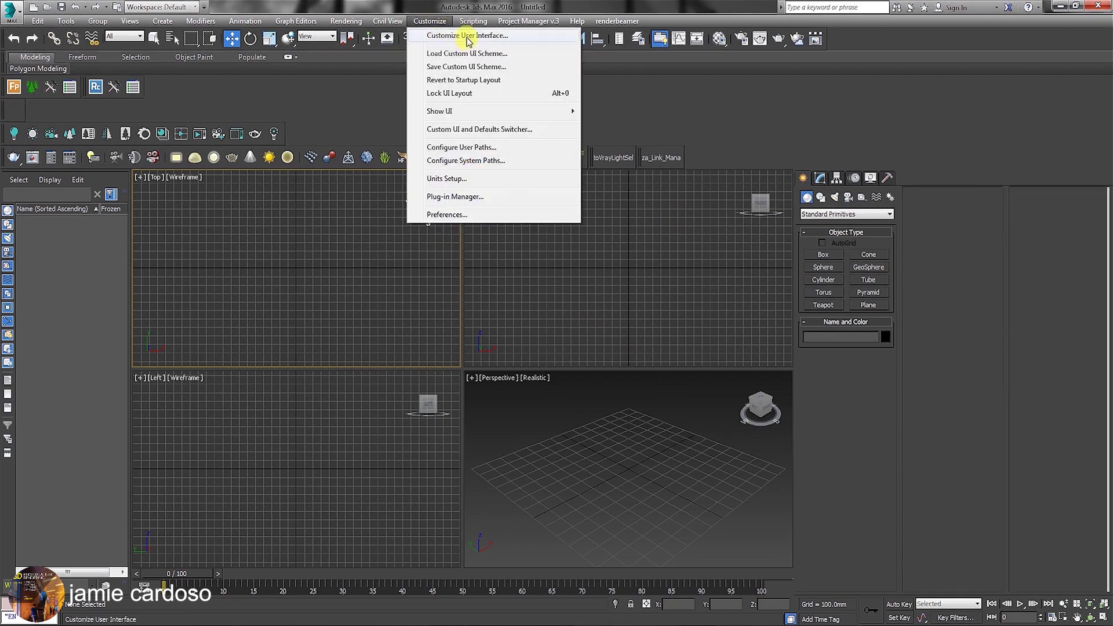
left_click(462, 36)
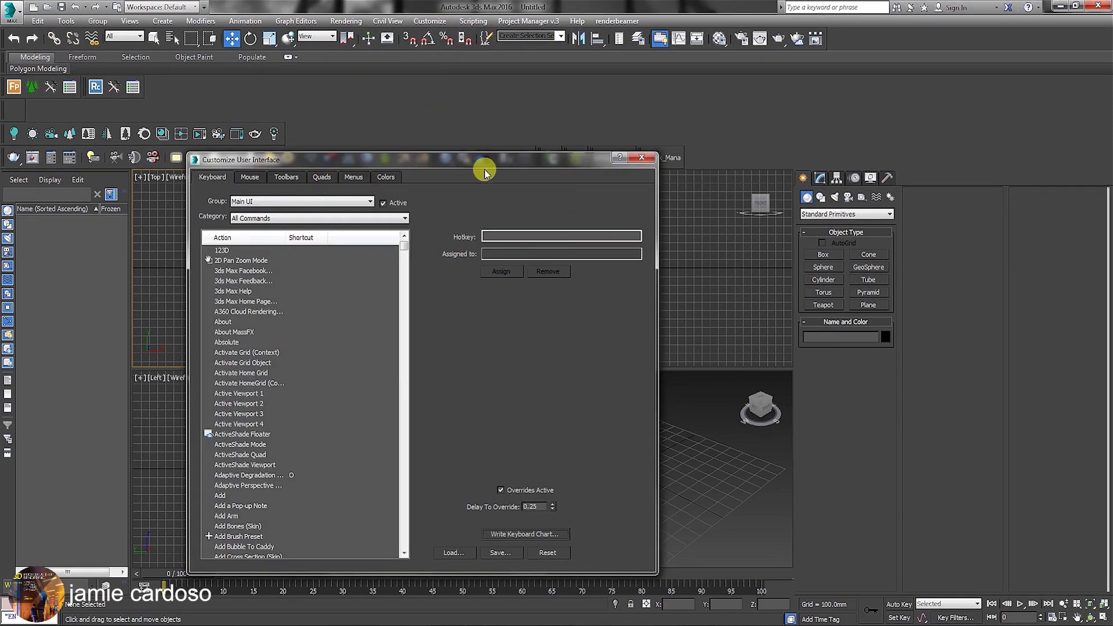
left_click_drag(482, 161, 563, 218)
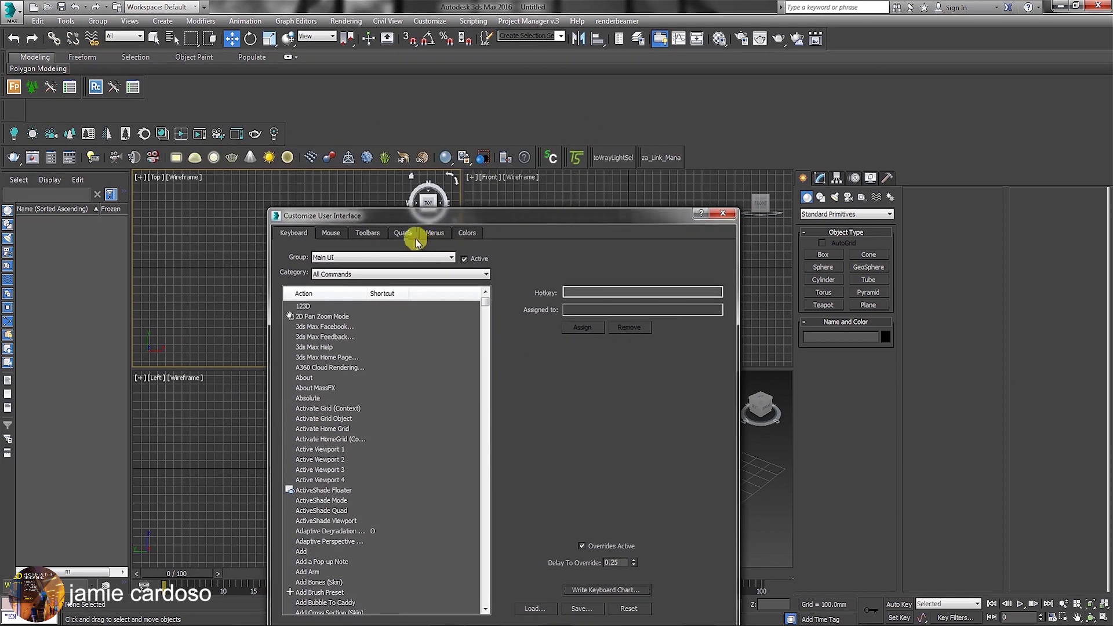
left_click(371, 233)
left_click_drag(382, 221, 341, 170)
left_click(322, 227)
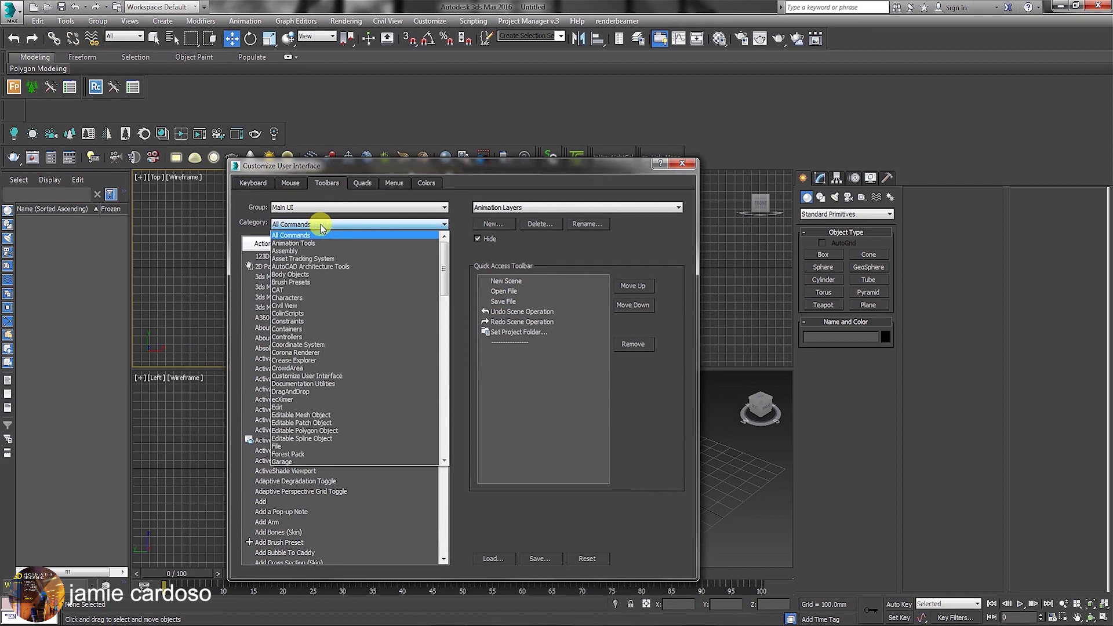
scroll(313, 348, "down", 20)
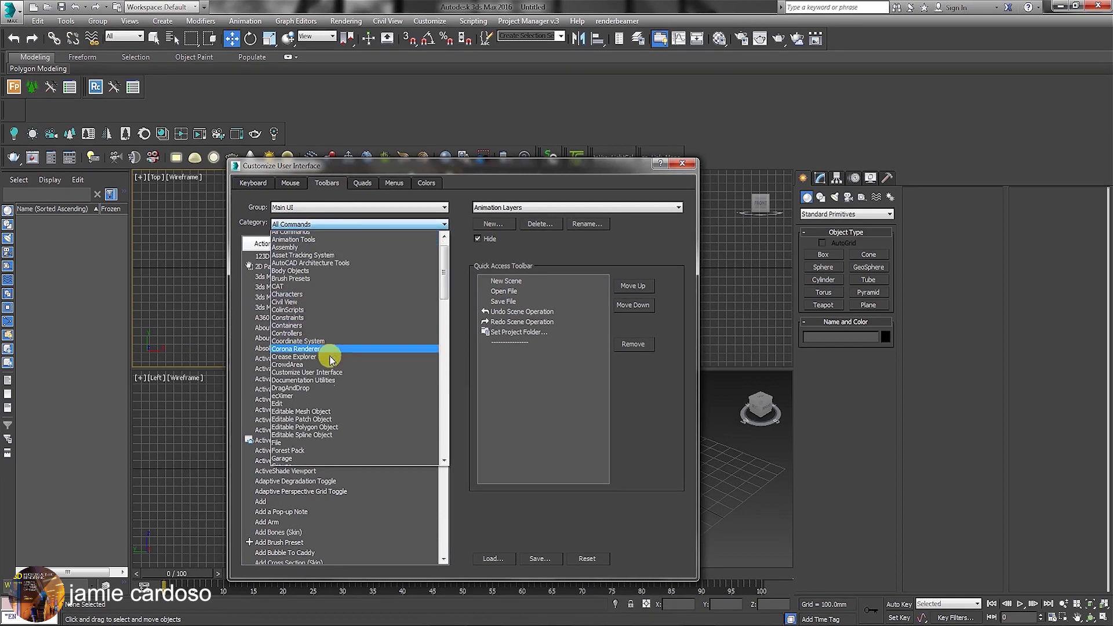
left_click(302, 323)
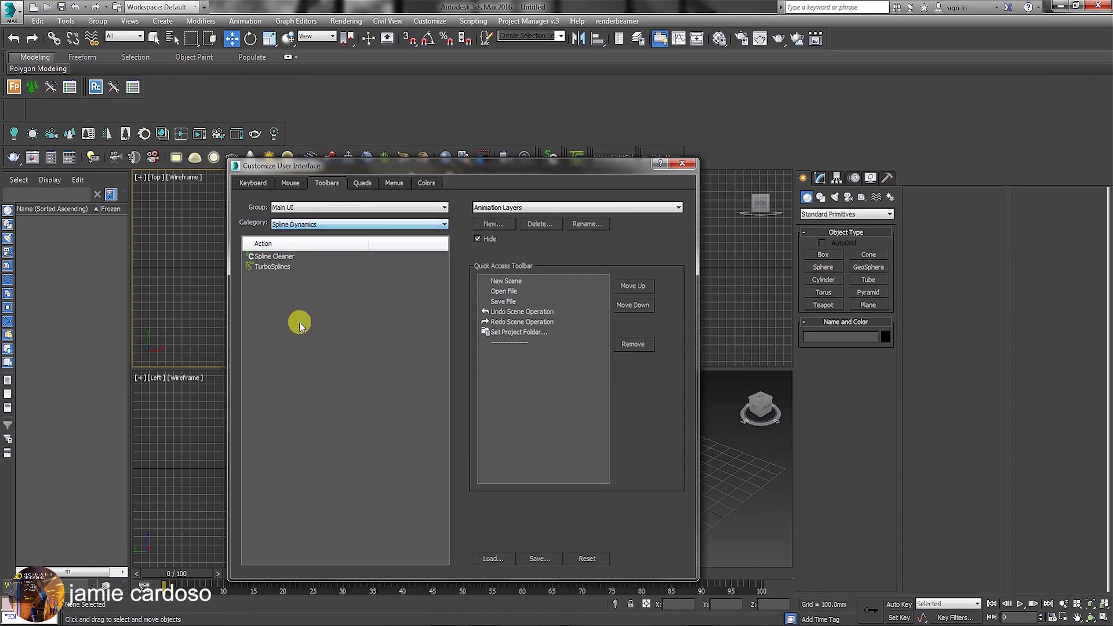
left_click(276, 270)
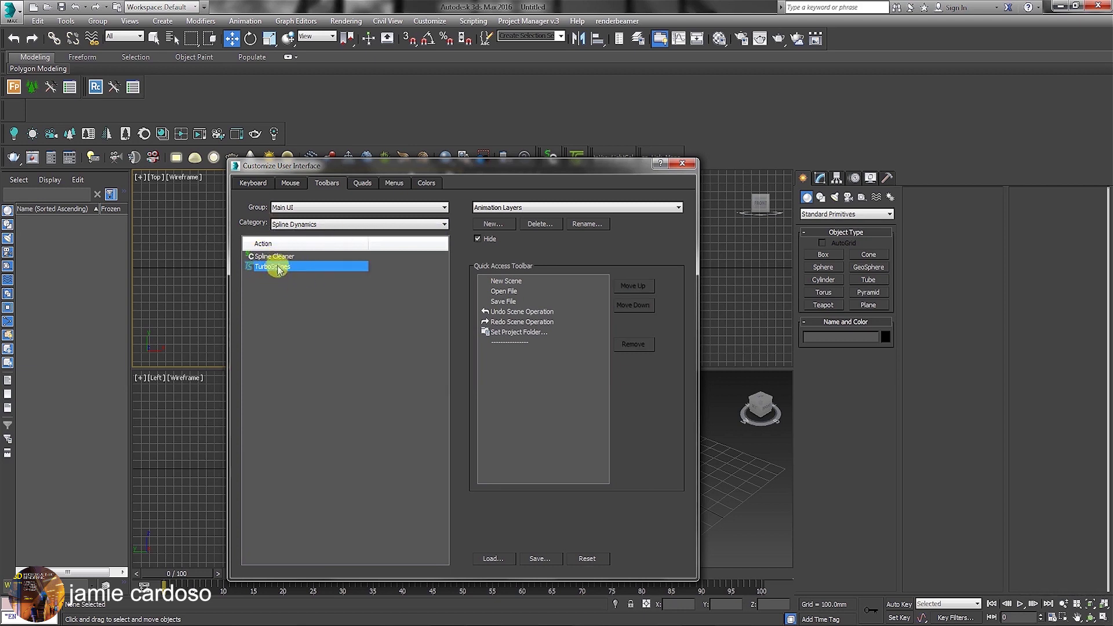
- Create a new toolbar named Test holding TurboSplines and dock it among the main toolbars
left_click(484, 224)
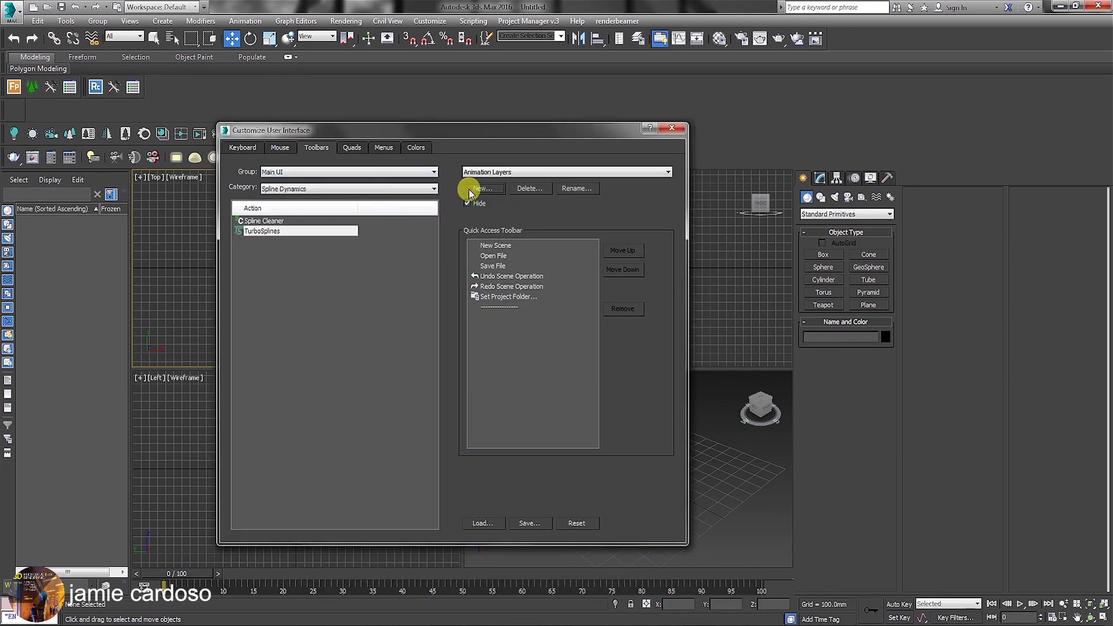
left_click(470, 192)
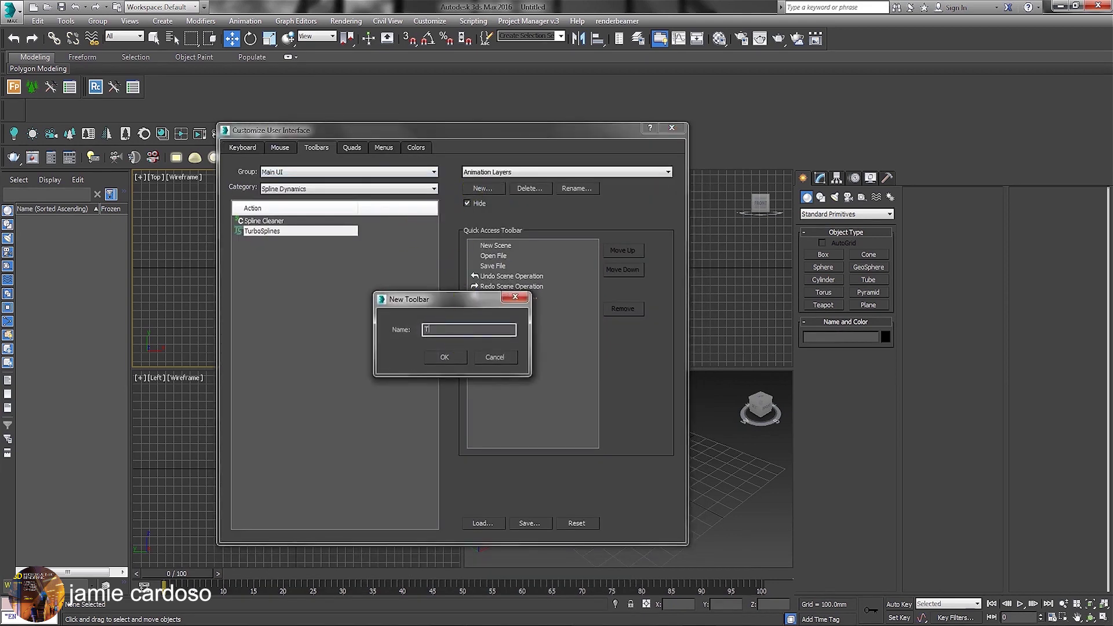
key("Return")
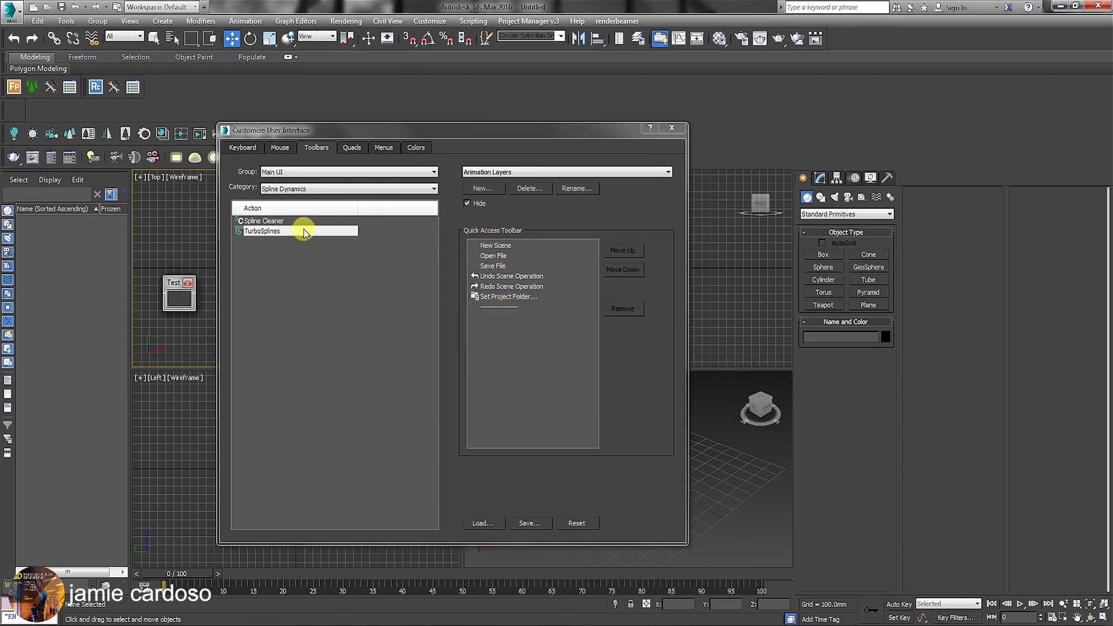
left_click_drag(304, 232, 178, 297)
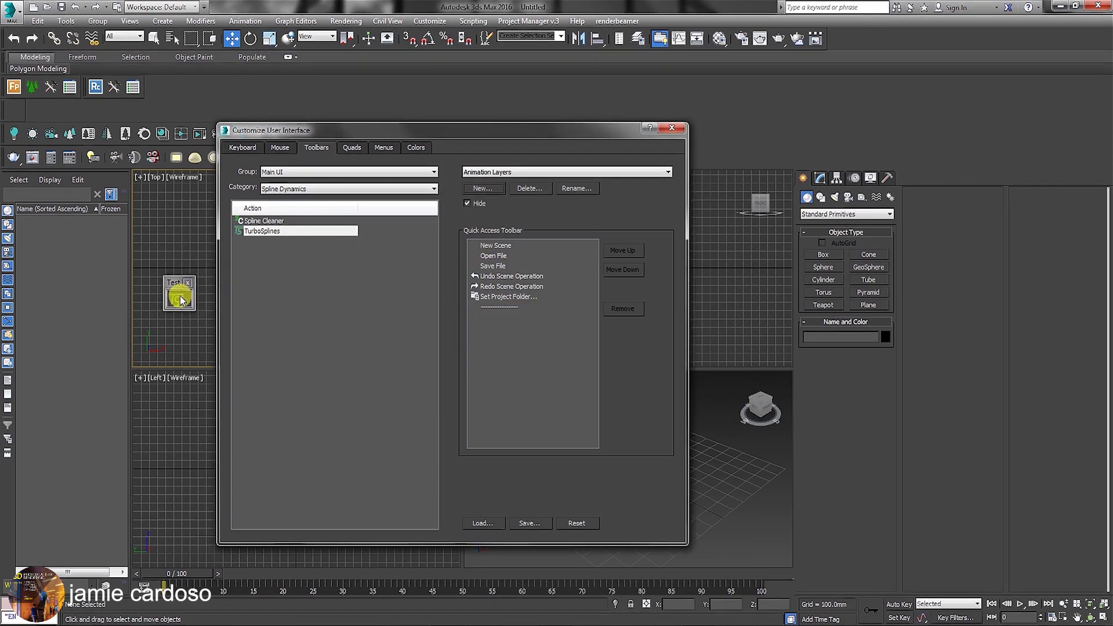
left_click(672, 127)
left_click_drag(169, 282, 365, 109)
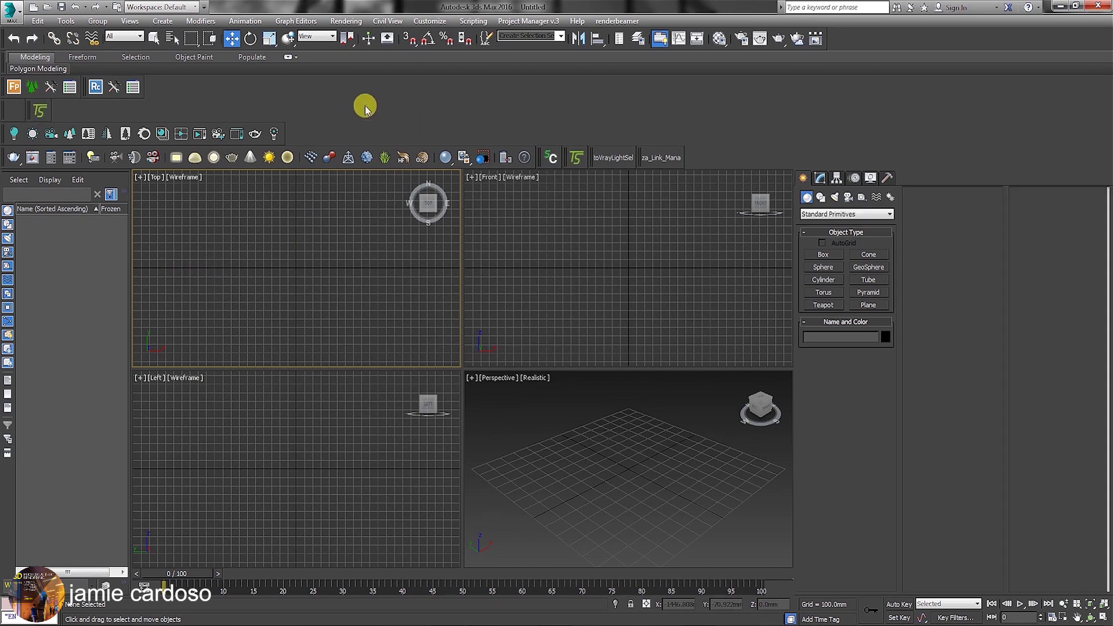
- Delete the TurboSplines button from the docked toolbar
right_click(41, 110)
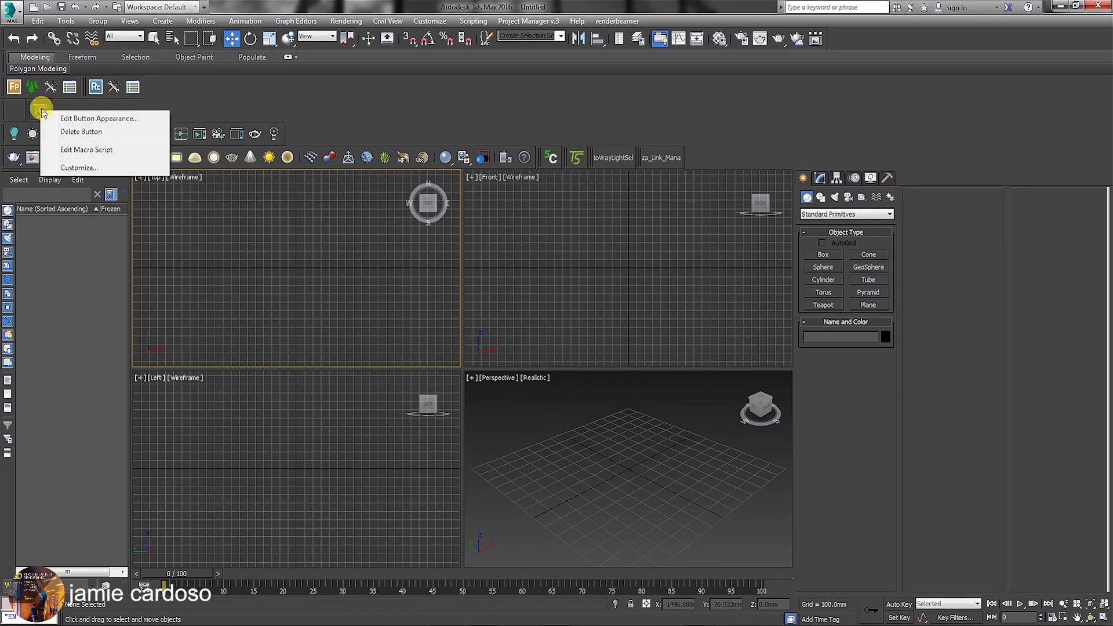
left_click(85, 132)
left_click(534, 364)
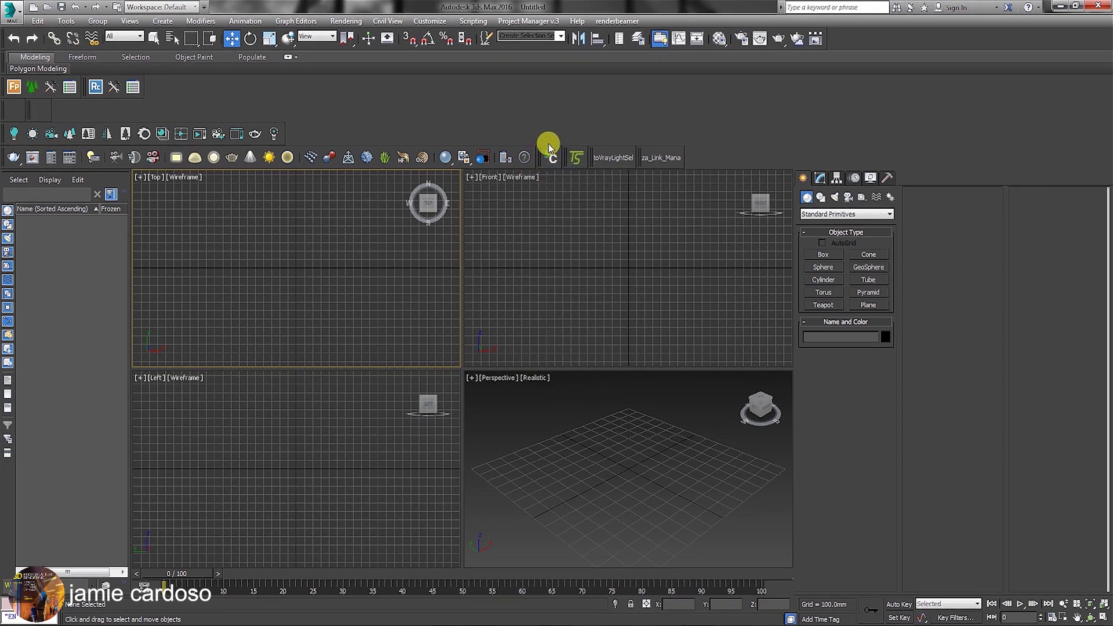
- Open the TurboSplines window and position it at the left over the viewports
left_click(576, 157)
left_click_drag(254, 186, 164, 168)
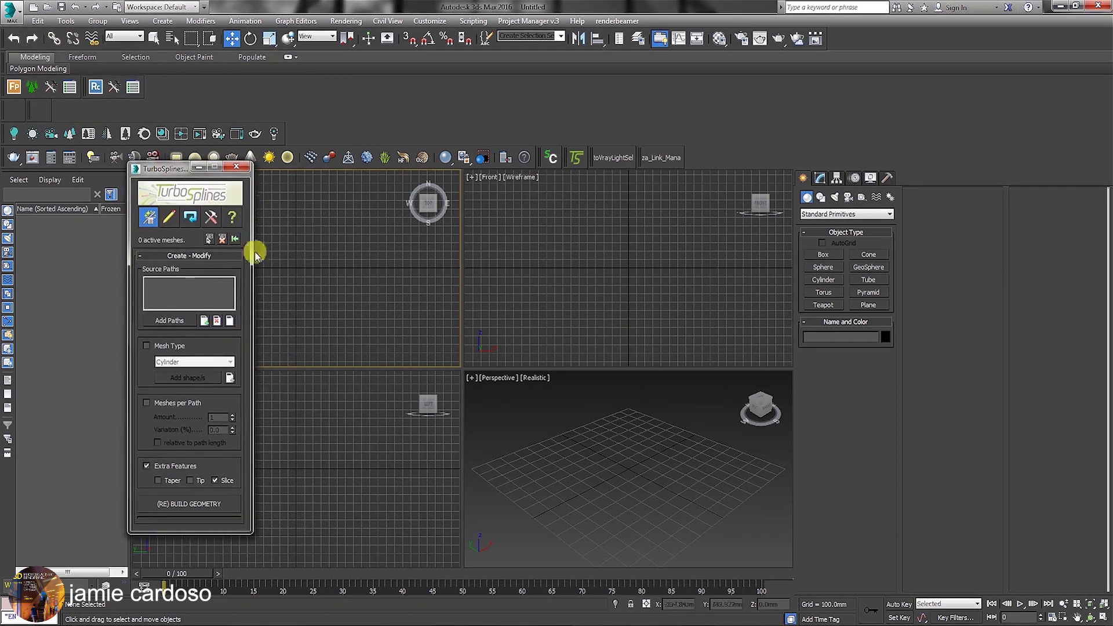
left_click_drag(164, 169, 180, 202)
- Create a text shape reading 'TurboSpline' in the Front viewport
left_click(820, 197)
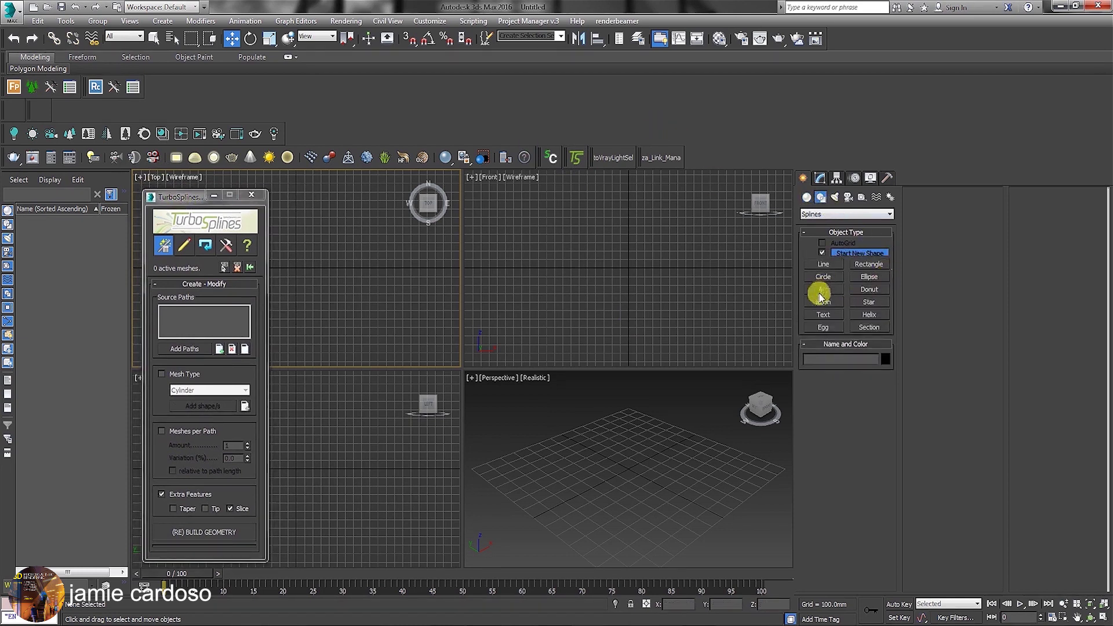
left_click(824, 315)
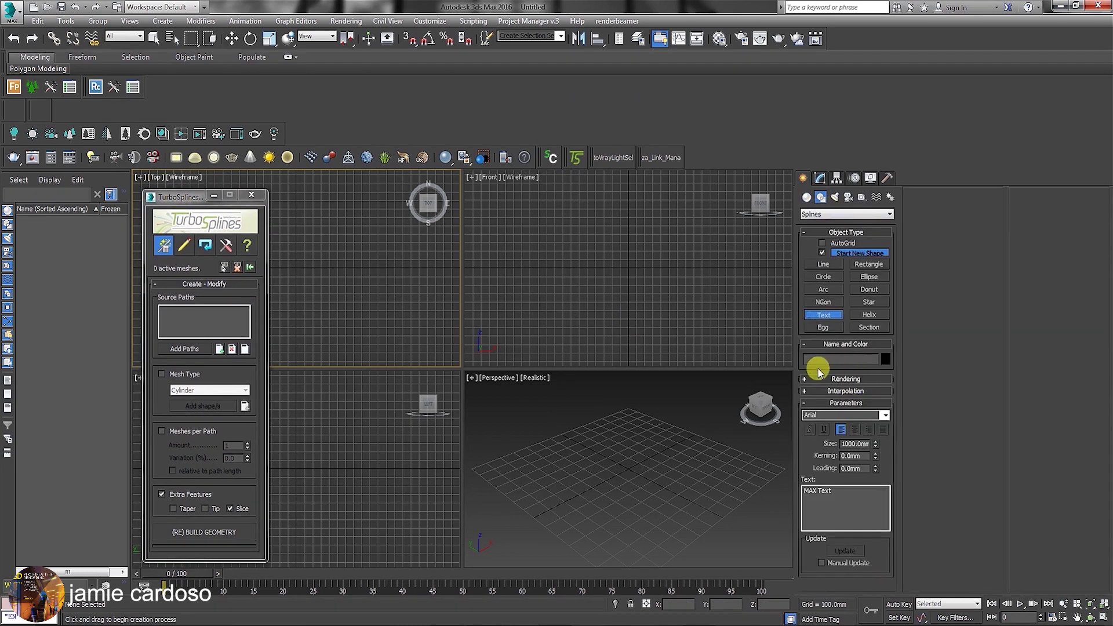
triple_click(824, 490)
type("TurboSpline")
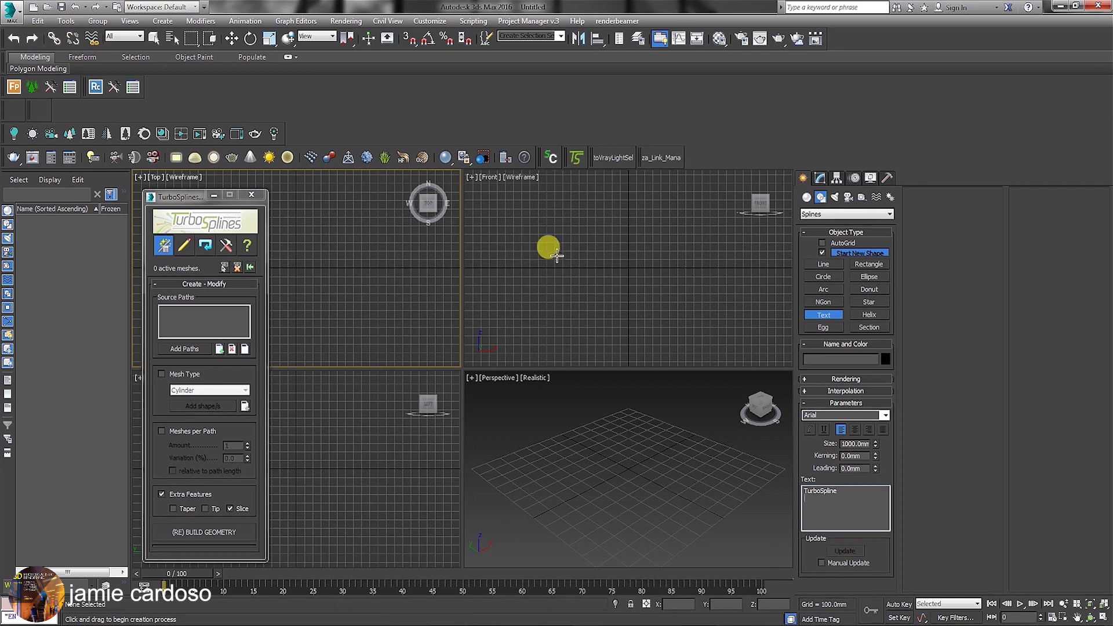
left_click_drag(546, 248, 598, 281)
scroll(585, 272, "down", 3)
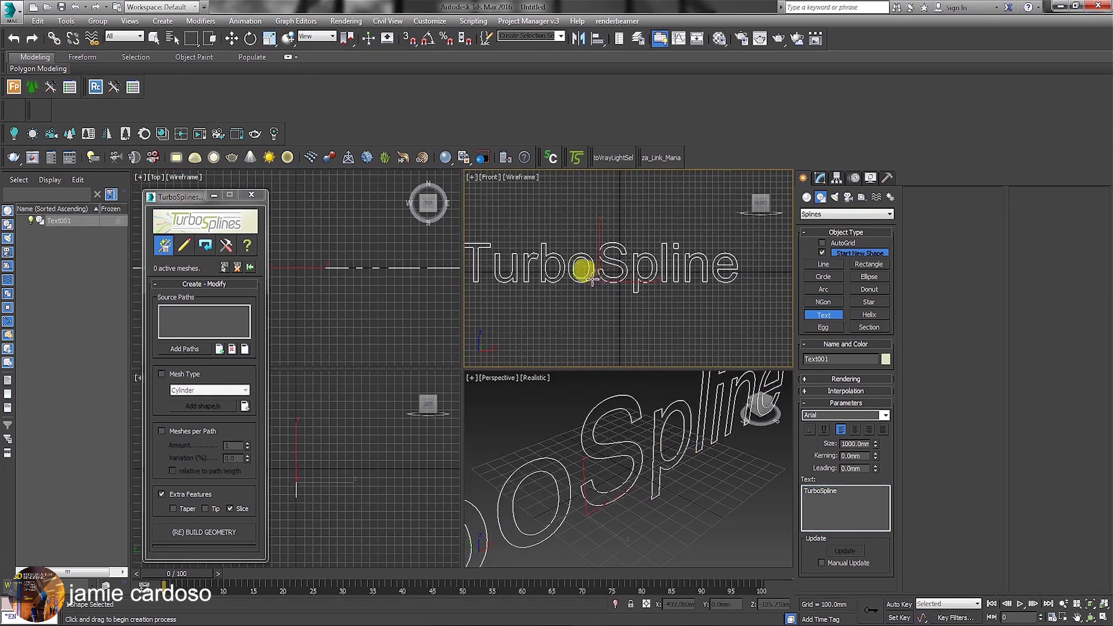
key("w")
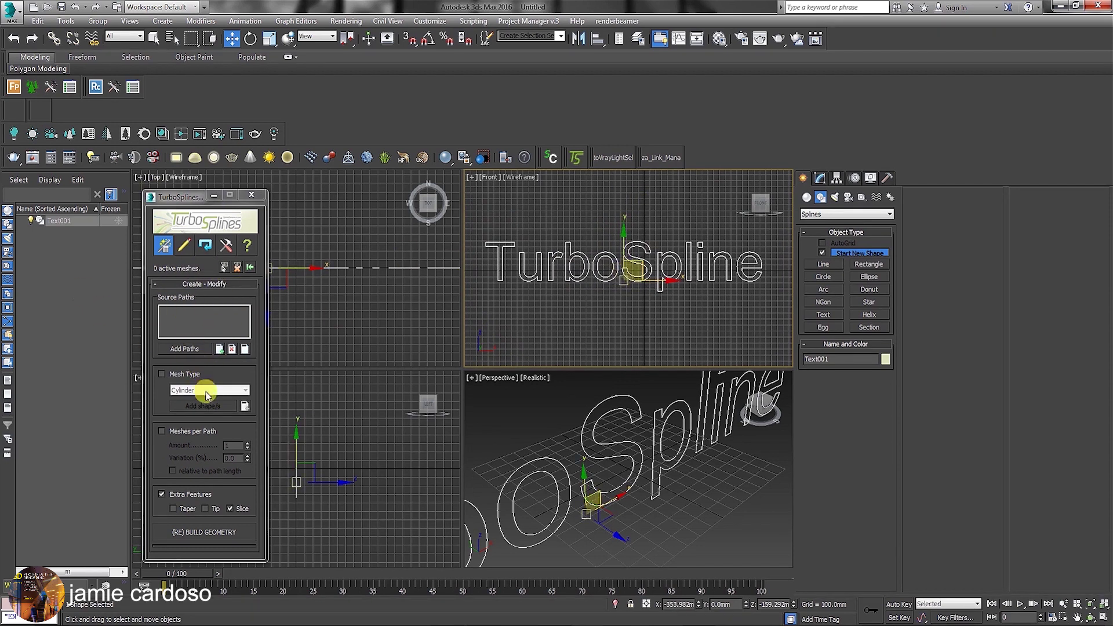
- Add Text001 as a TurboSplines source path and leave the mesh type on Cylinder
left_click(184, 347)
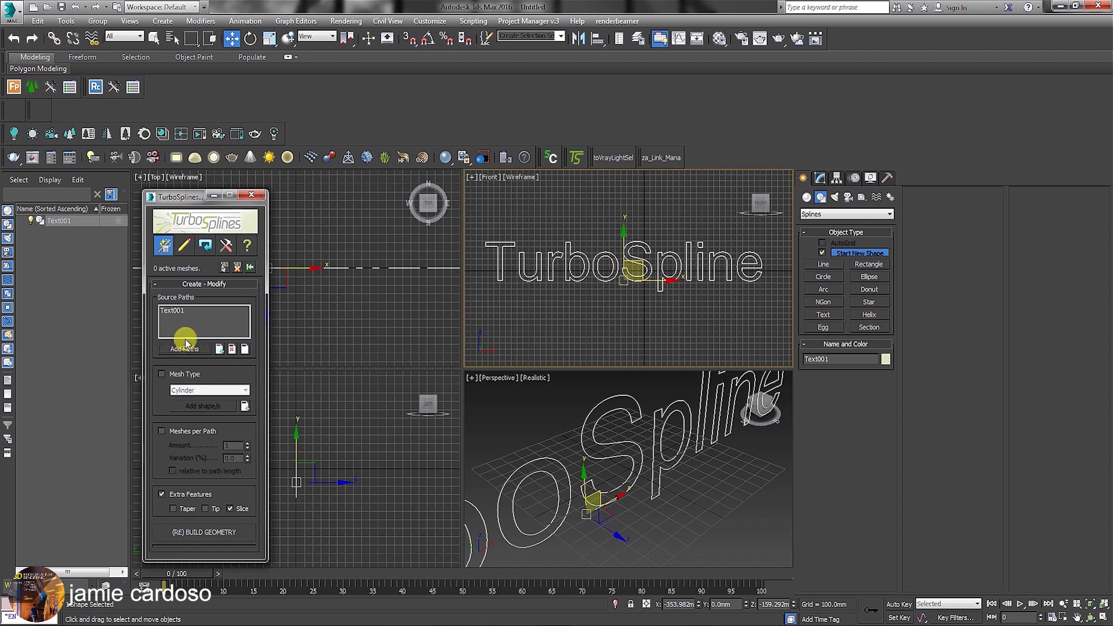
left_click(167, 311)
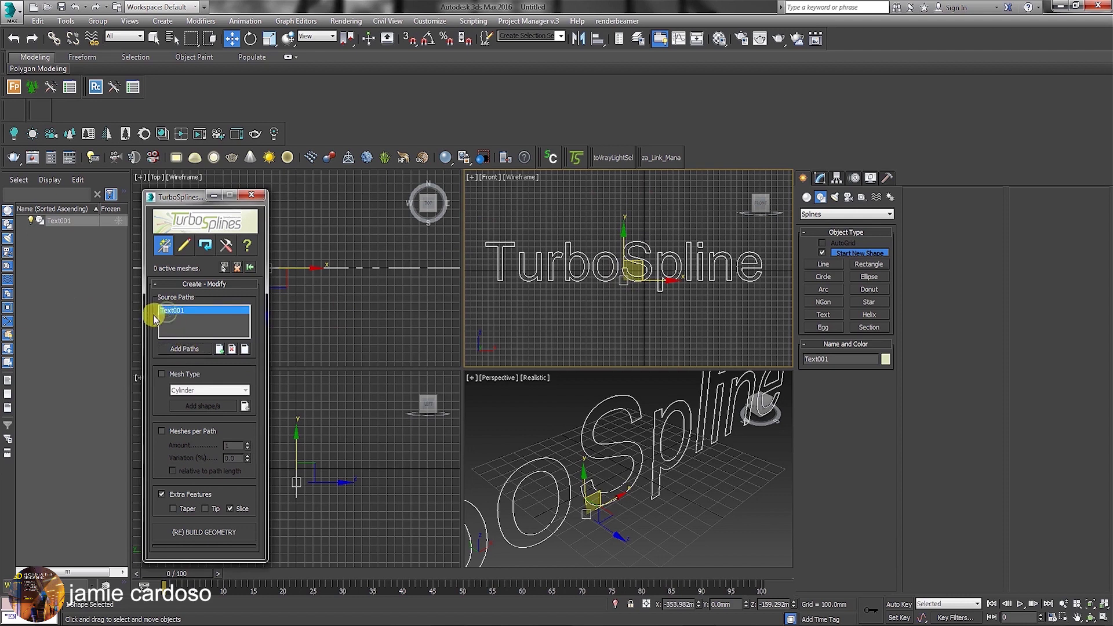
left_click(219, 350)
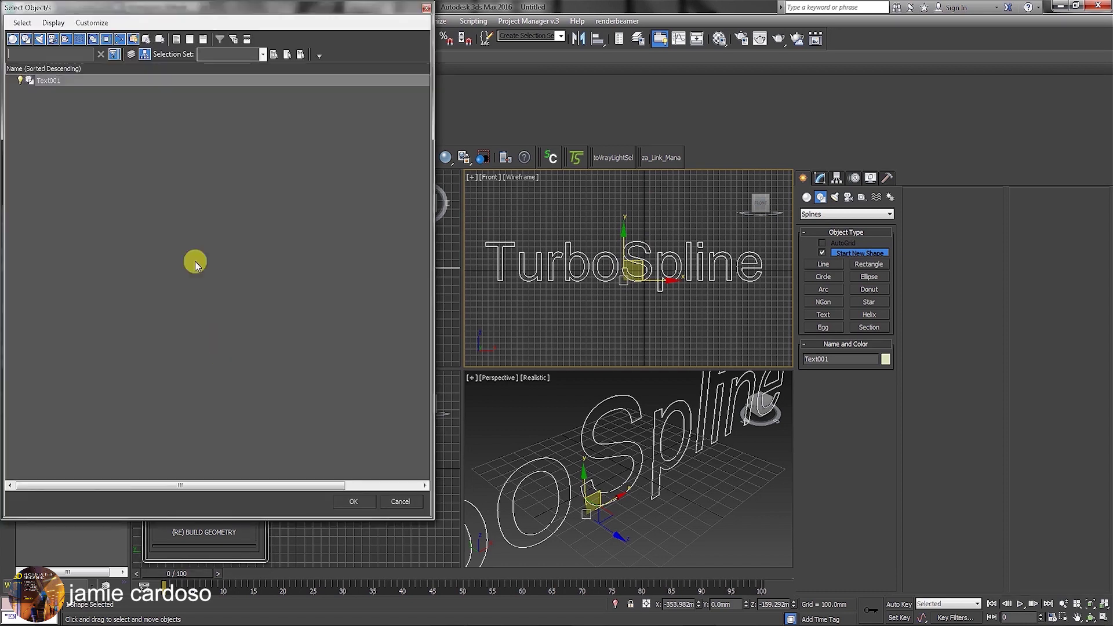
left_click(402, 502)
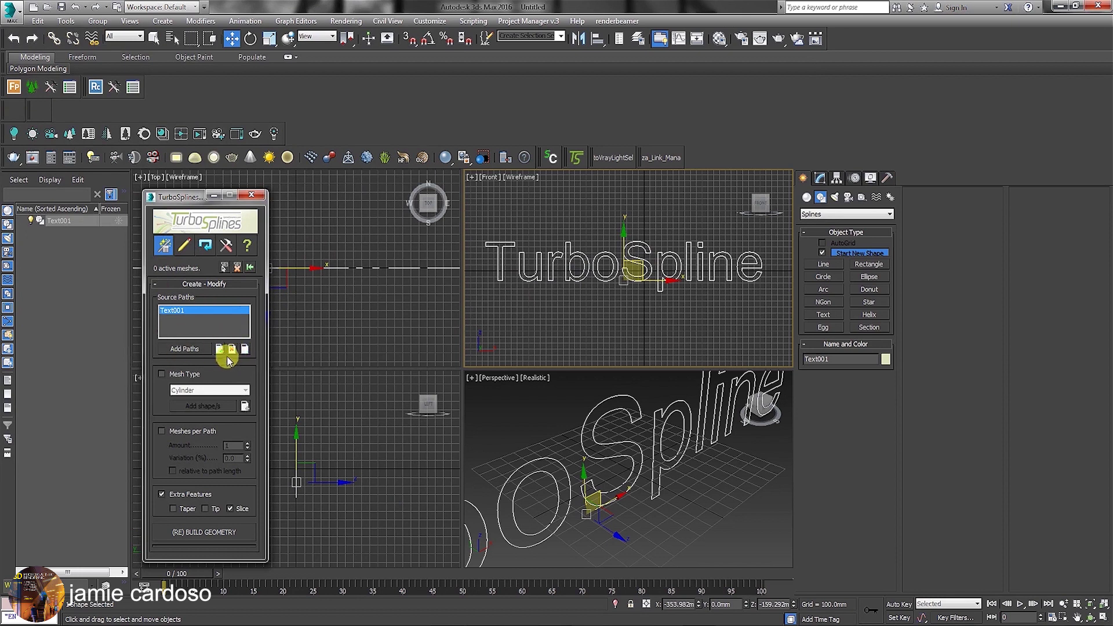
left_click(161, 374)
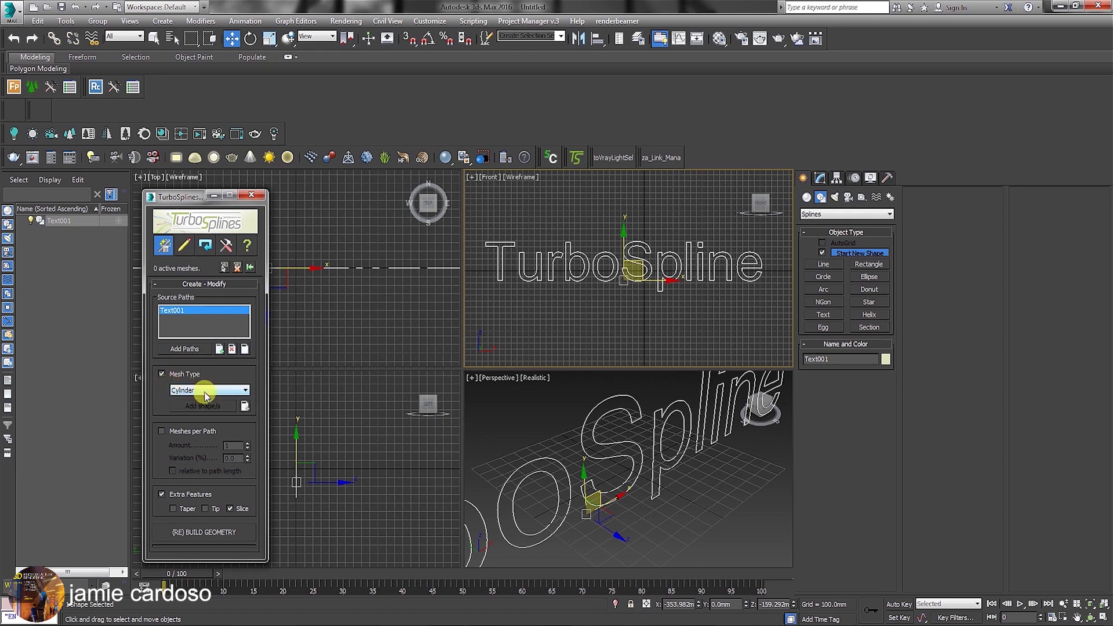
left_click(206, 391)
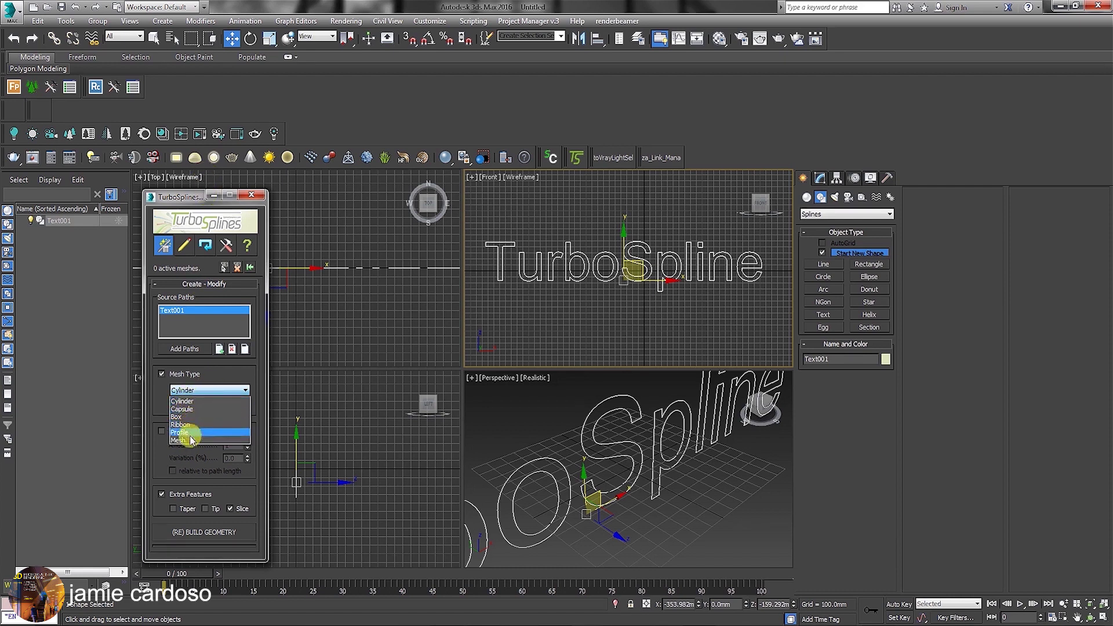
key("Escape")
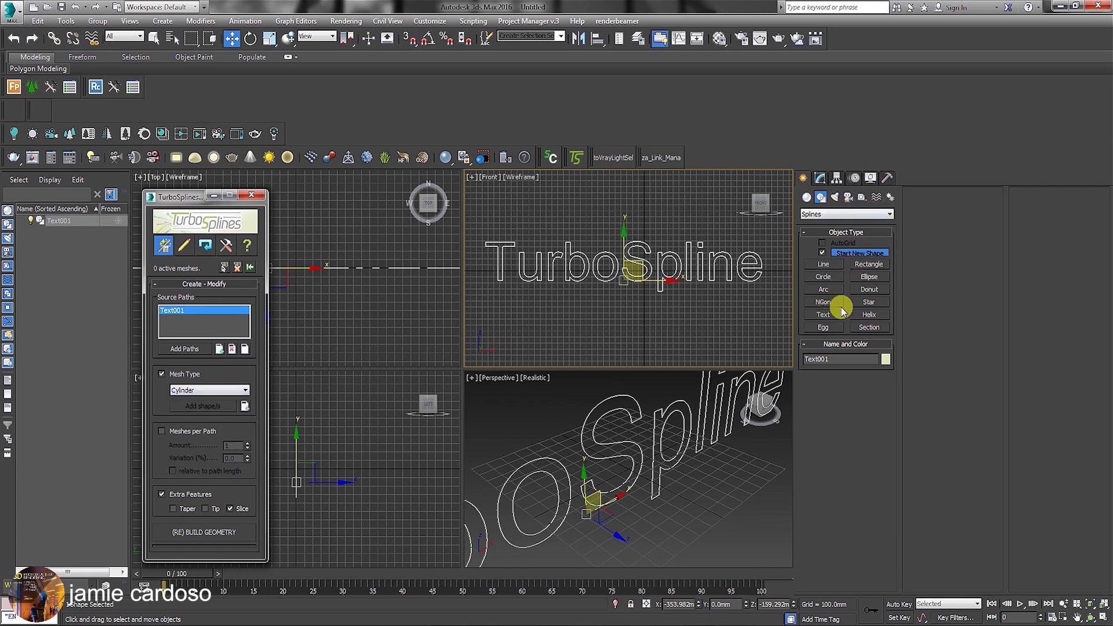
- Draw a six-point star spline below the text in the Front viewport
left_click(868, 302)
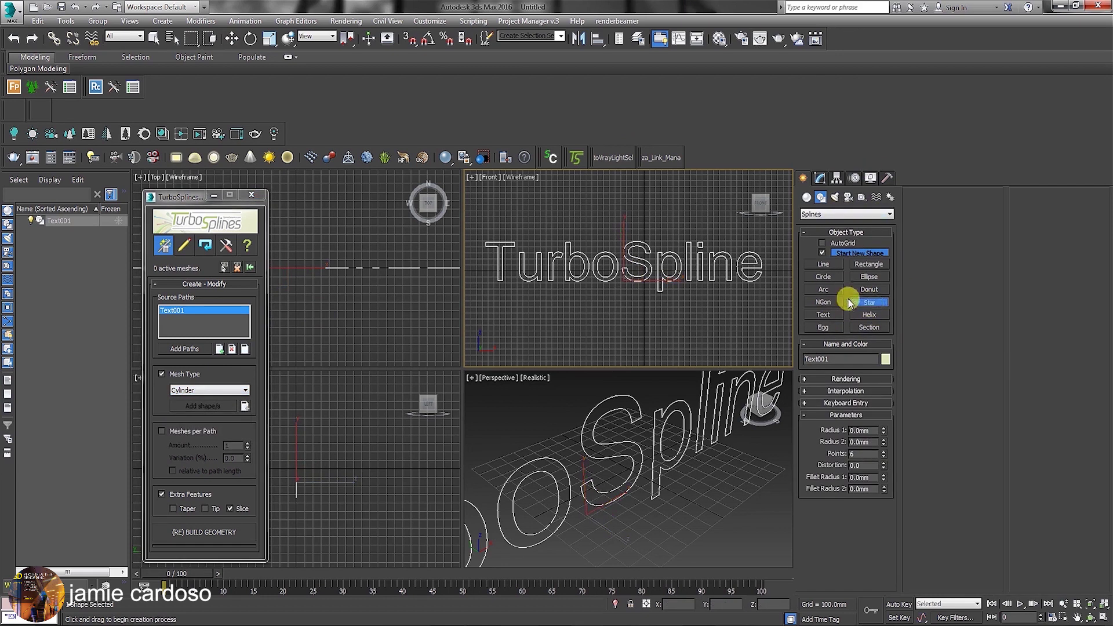
left_click_drag(565, 325, 568, 318)
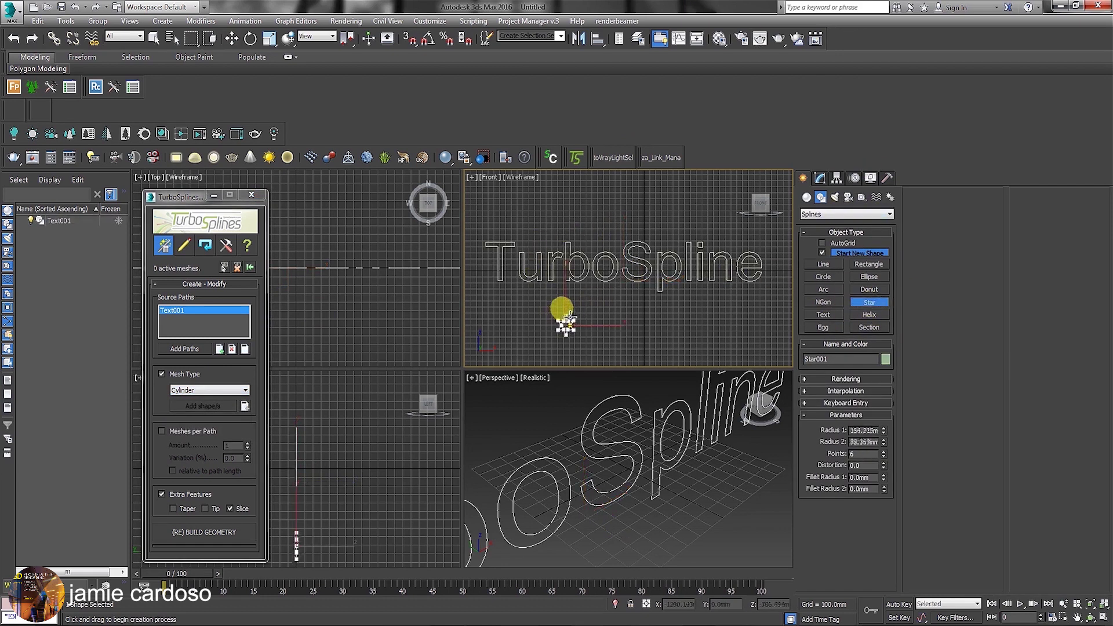
left_click(568, 326)
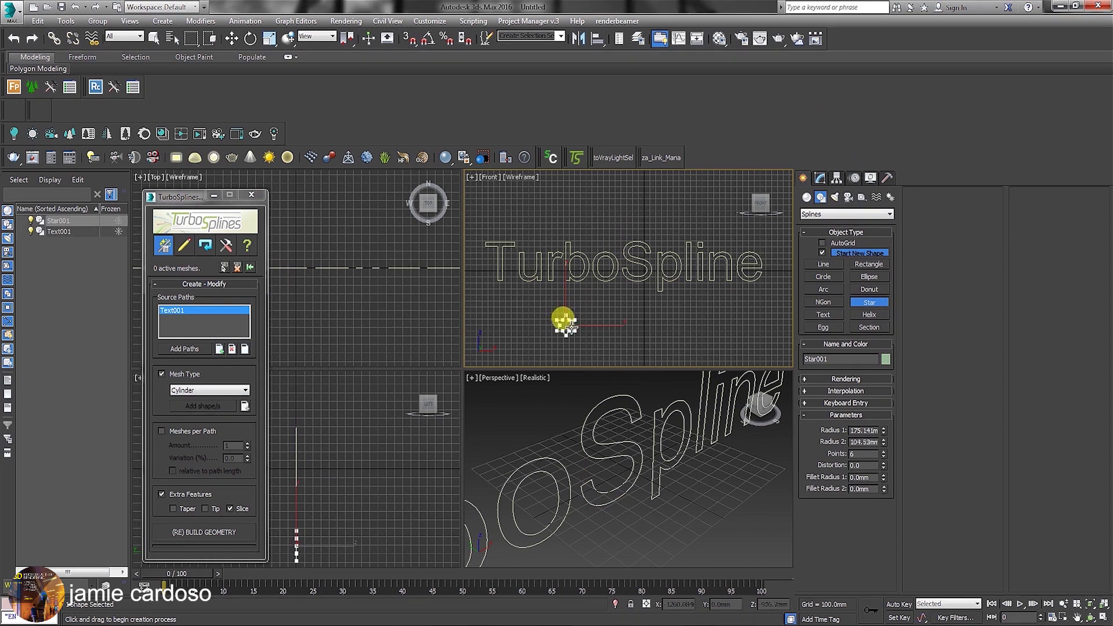
scroll(566, 323, "up", 3)
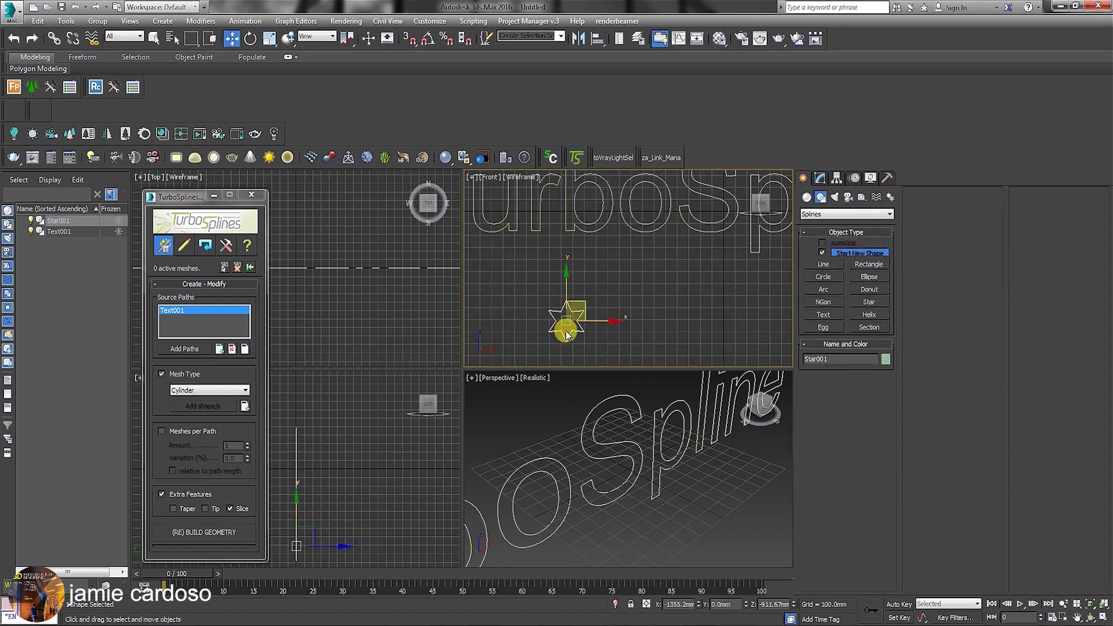
scroll(574, 317, "down", 3)
right_click(577, 316)
- Set the TurboSplines mesh type to Profile with Star001 as the profile shape
left_click_drag(189, 204, 228, 174)
left_click(239, 359)
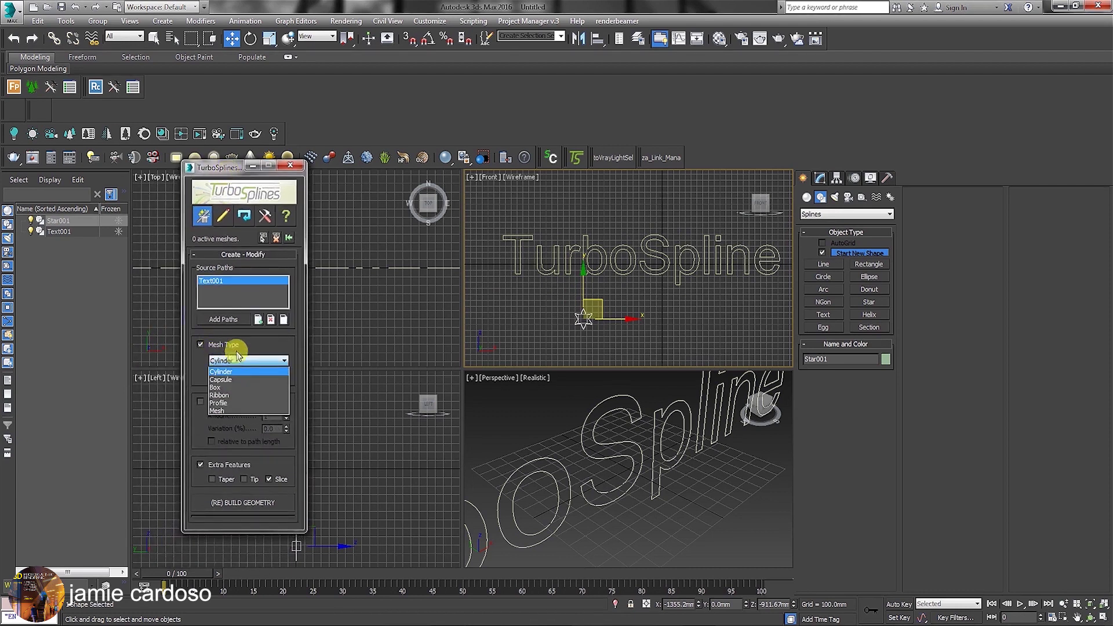
left_click(218, 402)
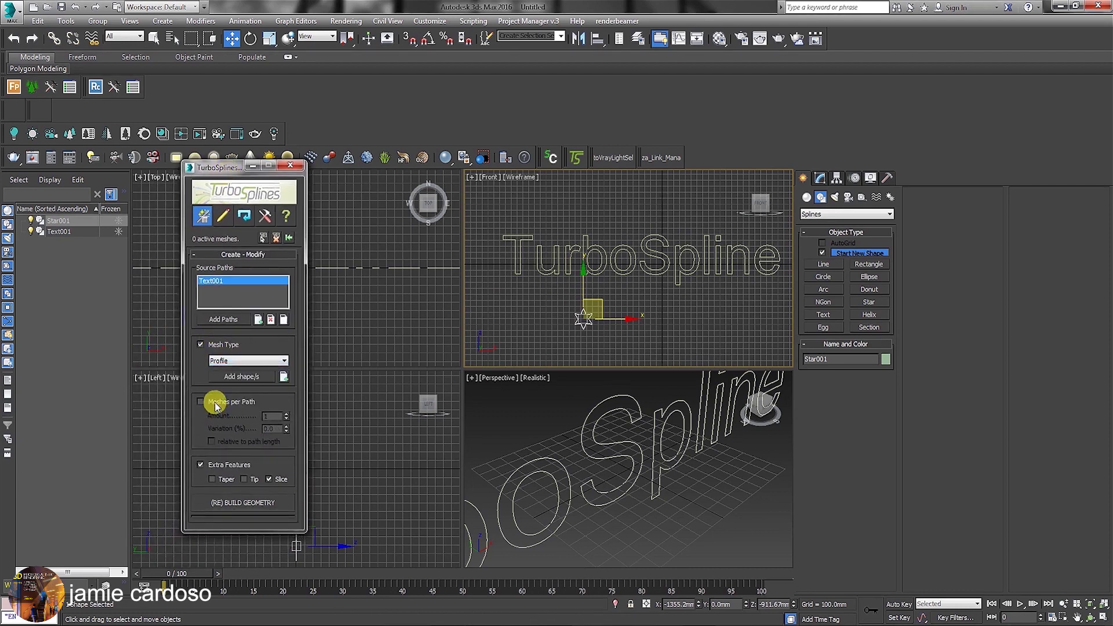
left_click(231, 377)
left_click(583, 318)
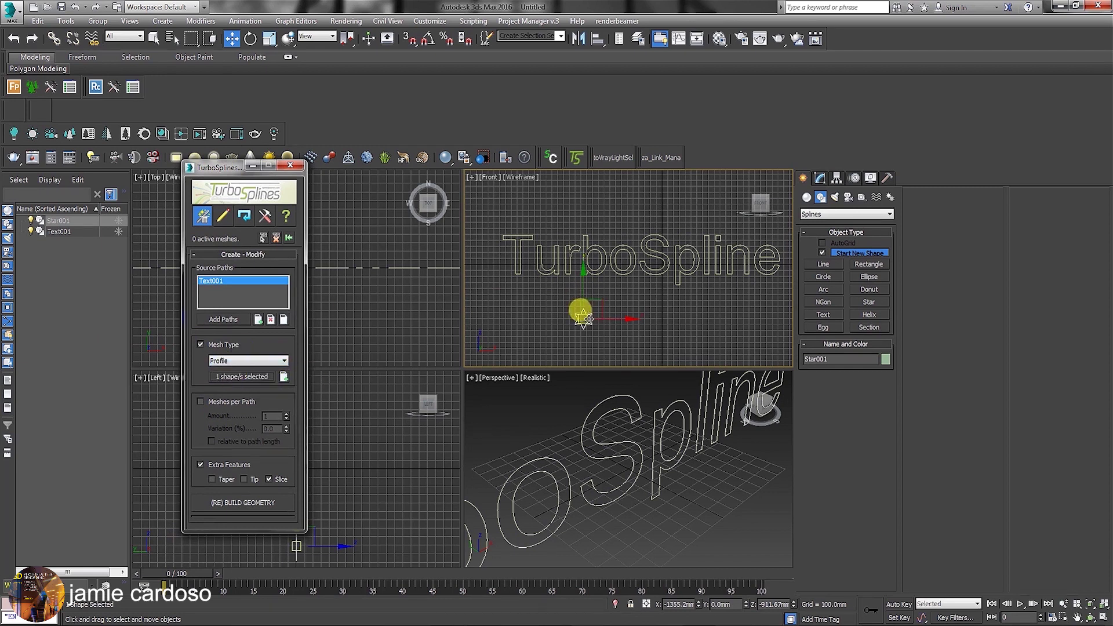
left_click(284, 379)
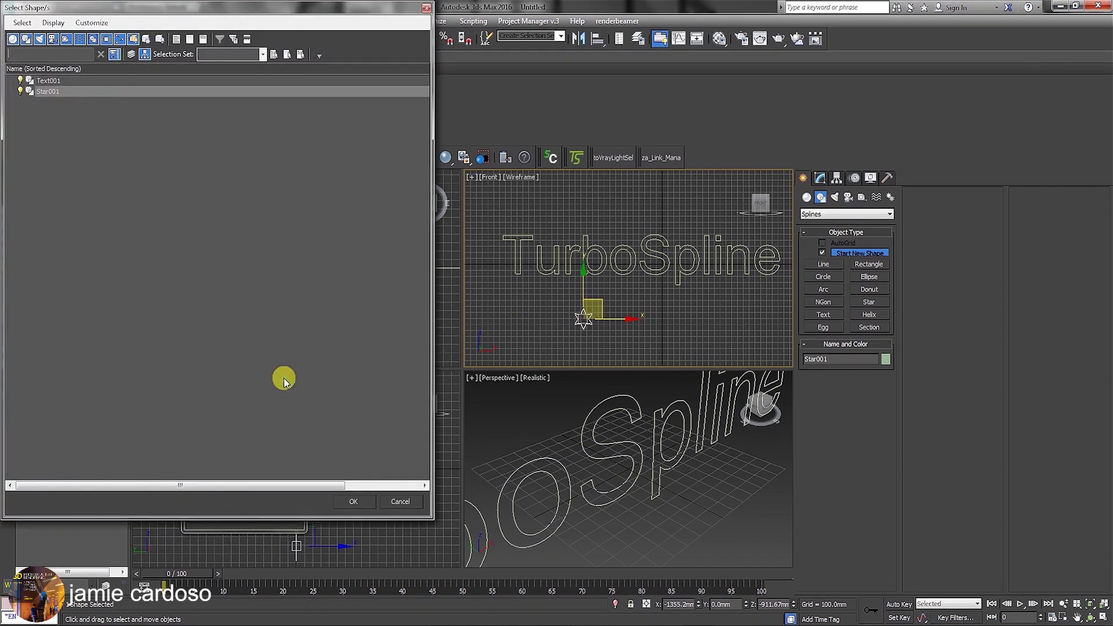
left_click(55, 83)
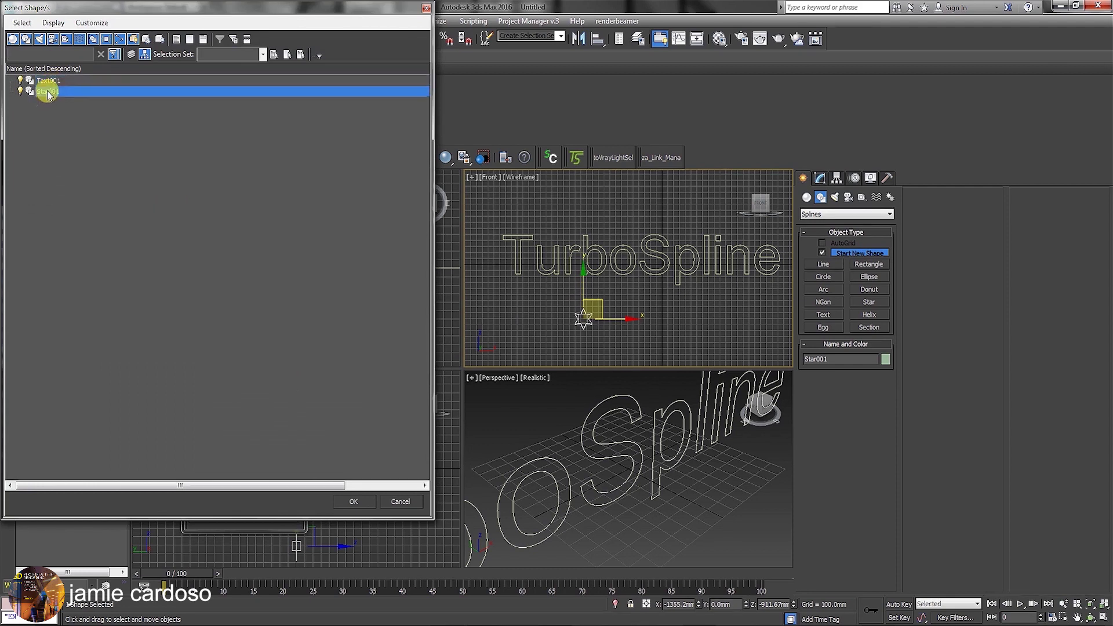
left_click(354, 500)
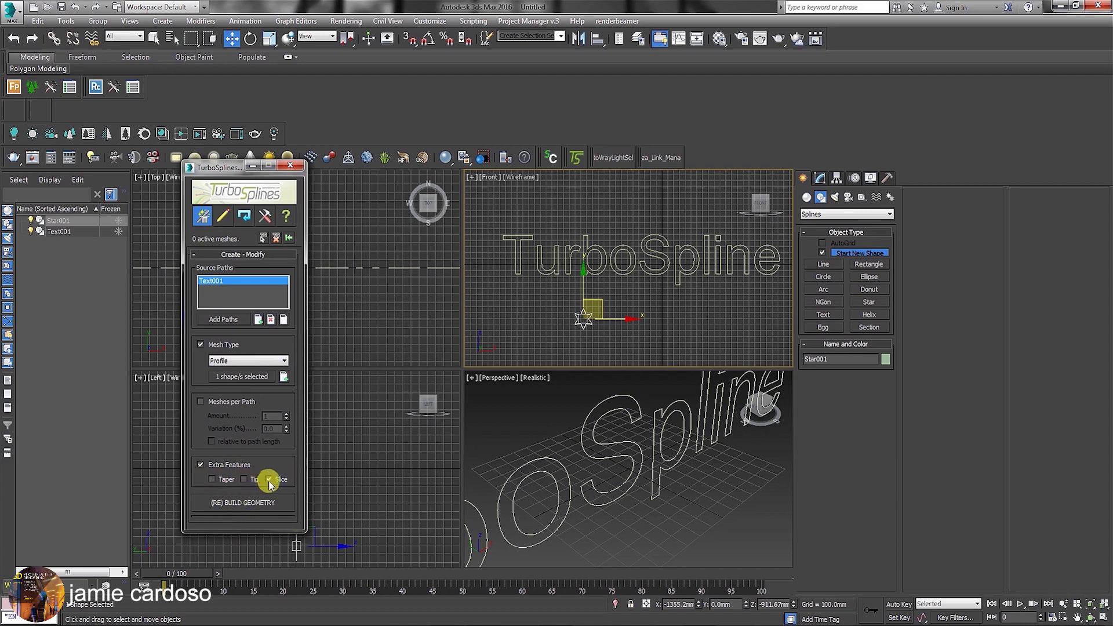
- Build the star-profile meshes along the TurboSpline letters, keeping copies of the original splines
left_click(243, 503)
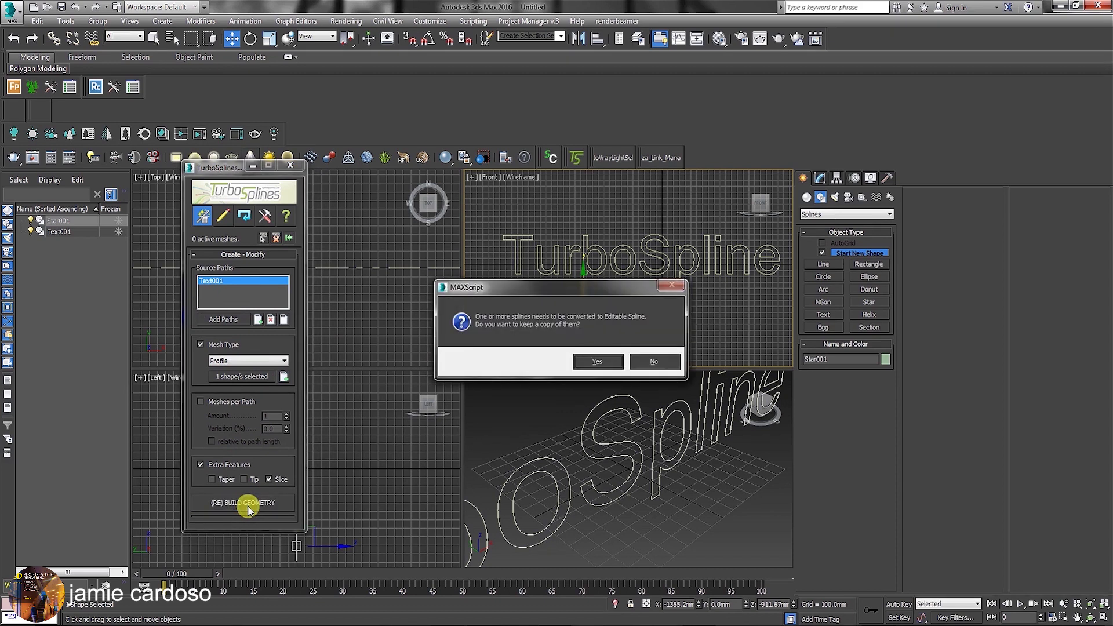
left_click(598, 363)
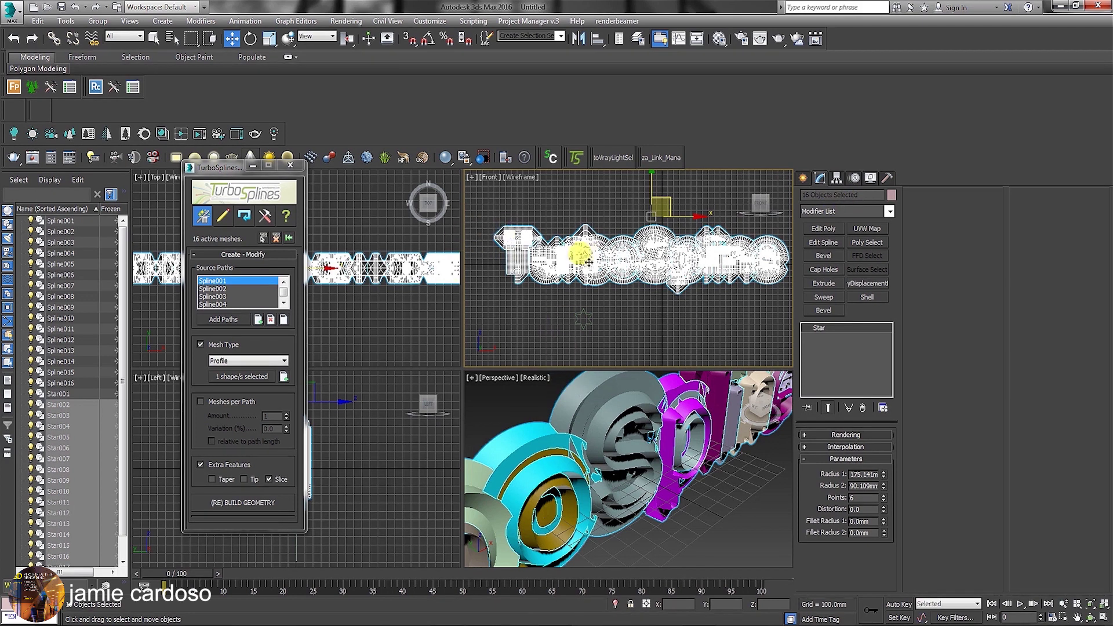
left_click(561, 37)
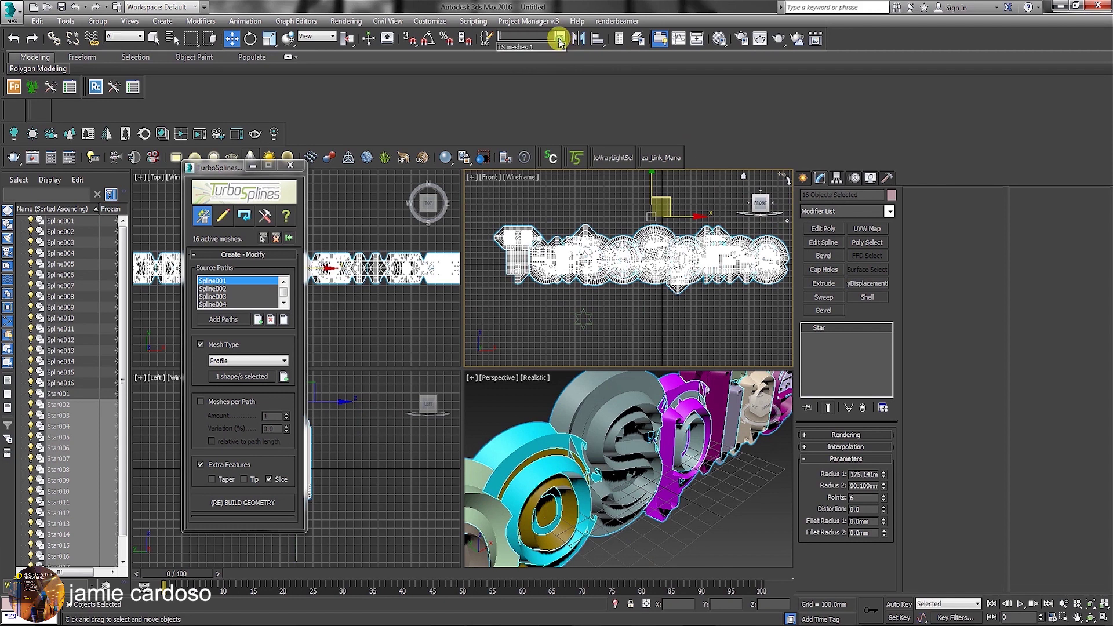
left_click(531, 47)
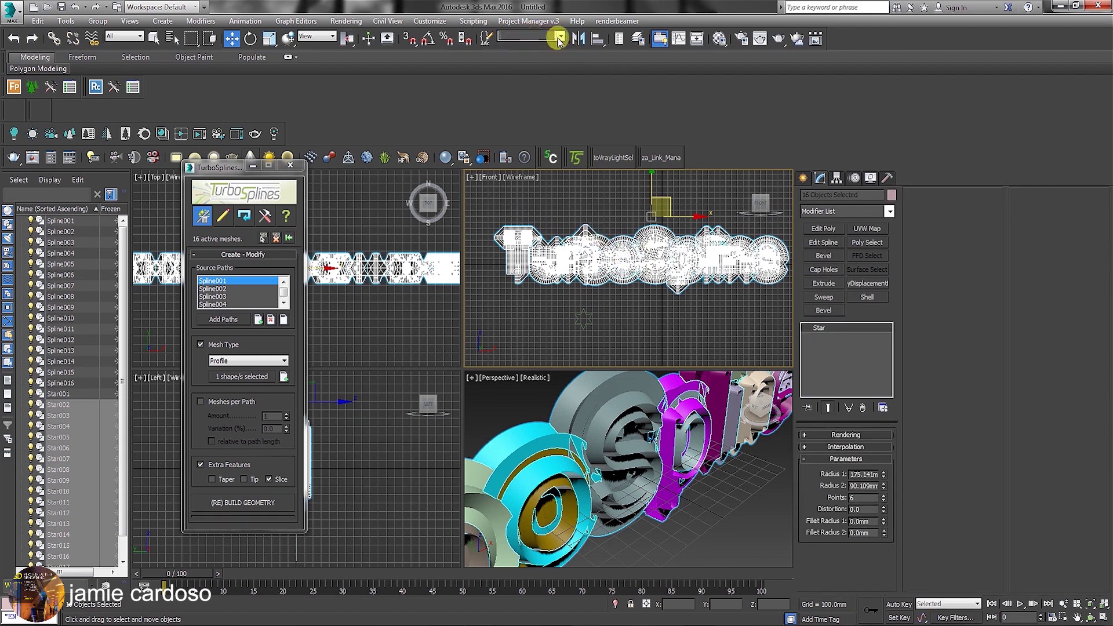
left_click(561, 37)
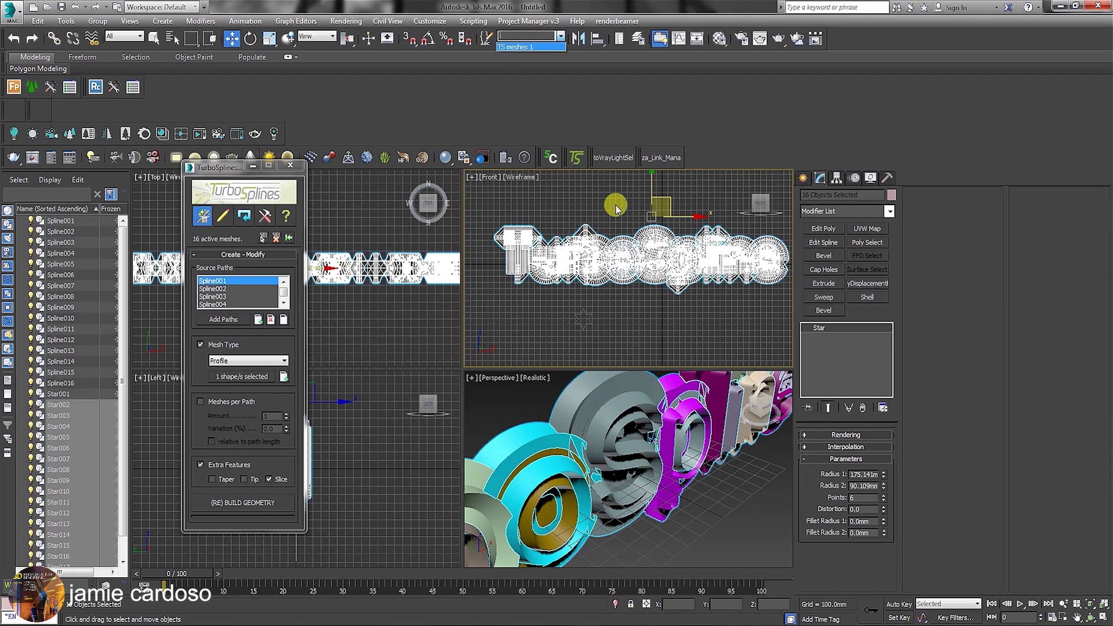
left_click(532, 313)
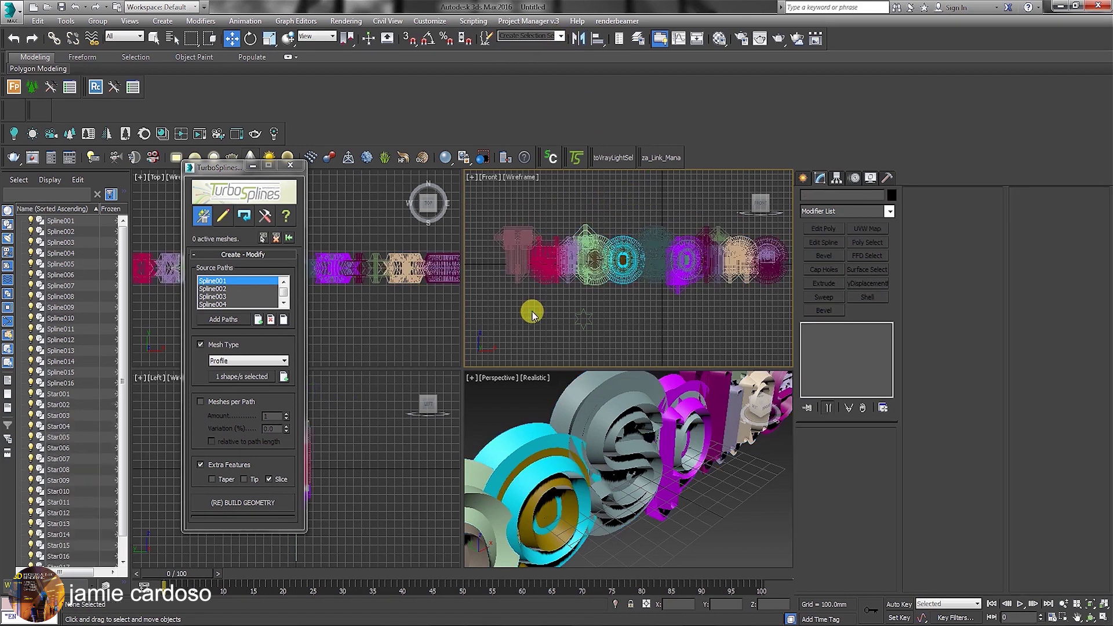
left_click(560, 36)
left_click(531, 46)
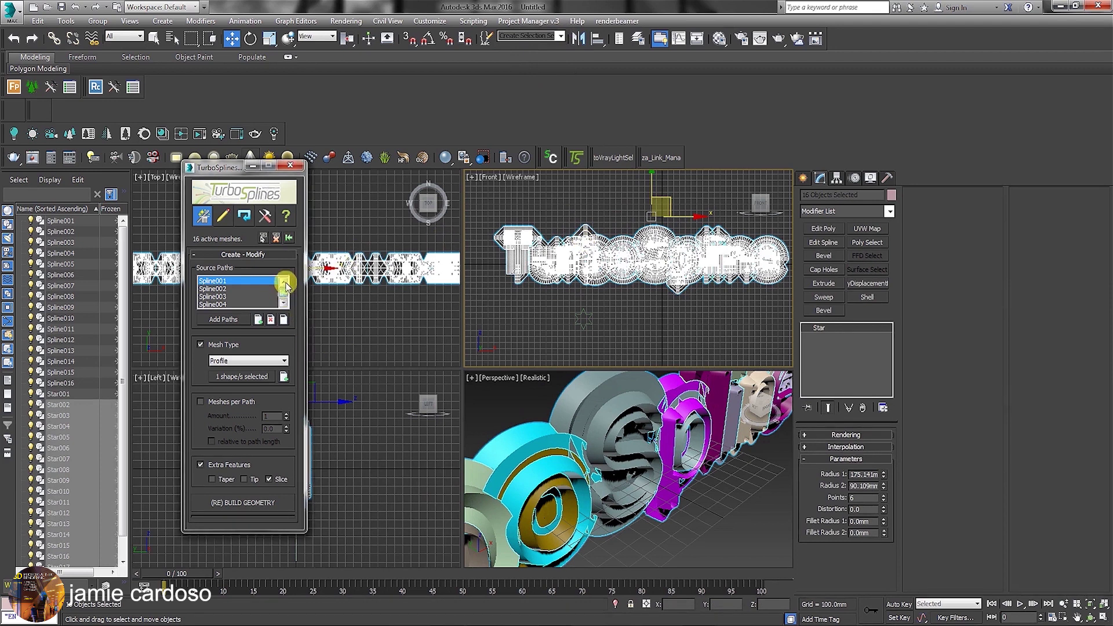
scroll(282, 290, "down", 4)
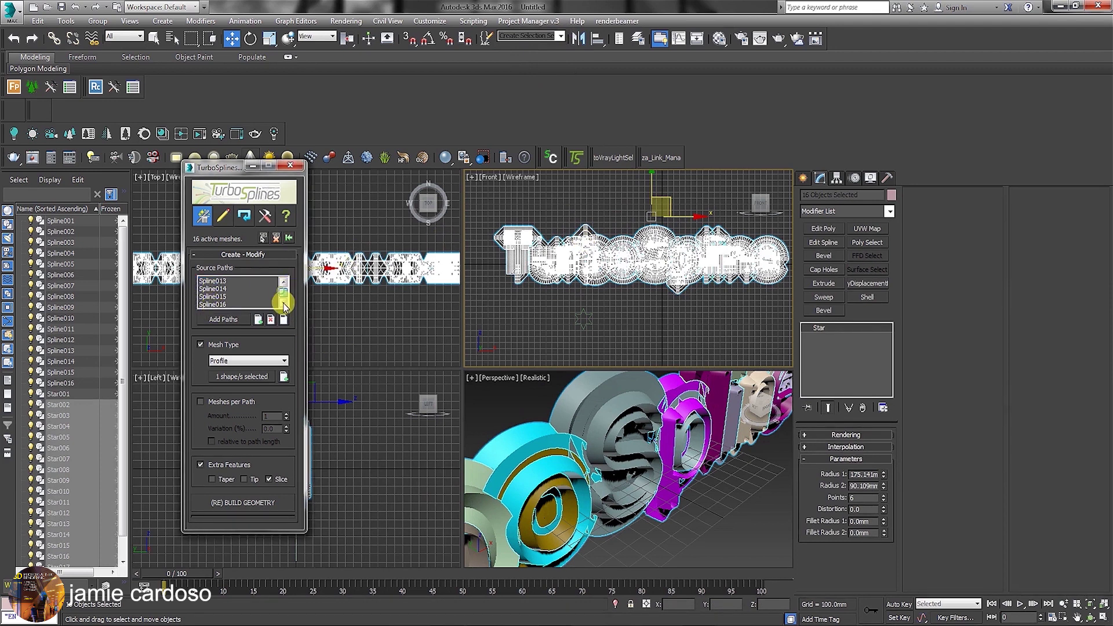
left_click(220, 218)
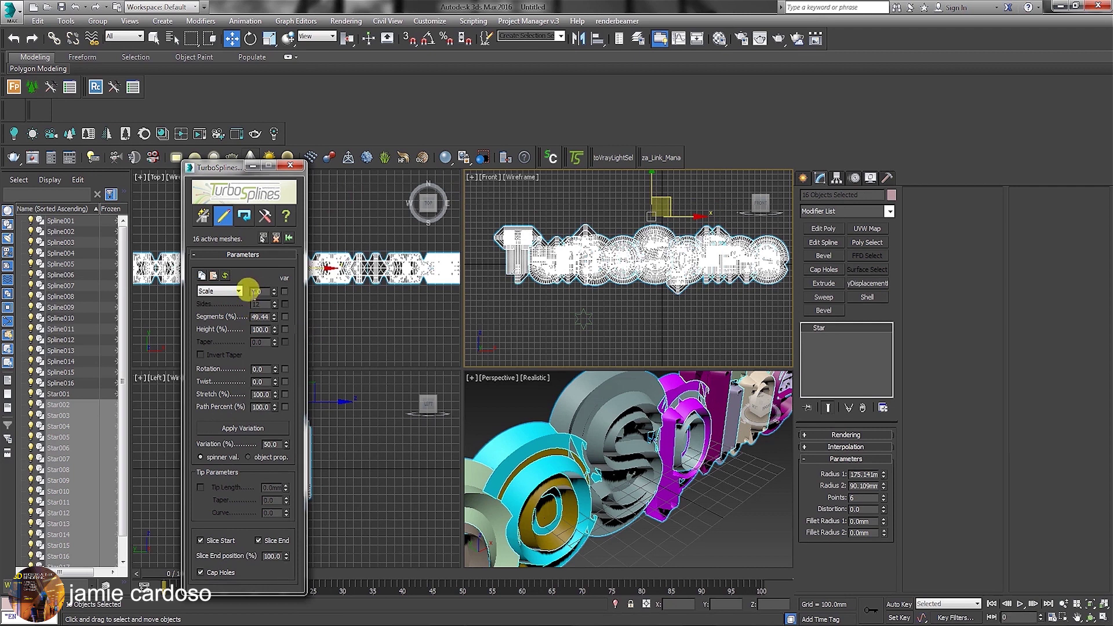
- Set the profile Scale to 0.2 and view the slim letter tubes shaded in Perspective
left_click_drag(274, 297, 274, 299)
middle_click_drag(532, 439, 523, 400)
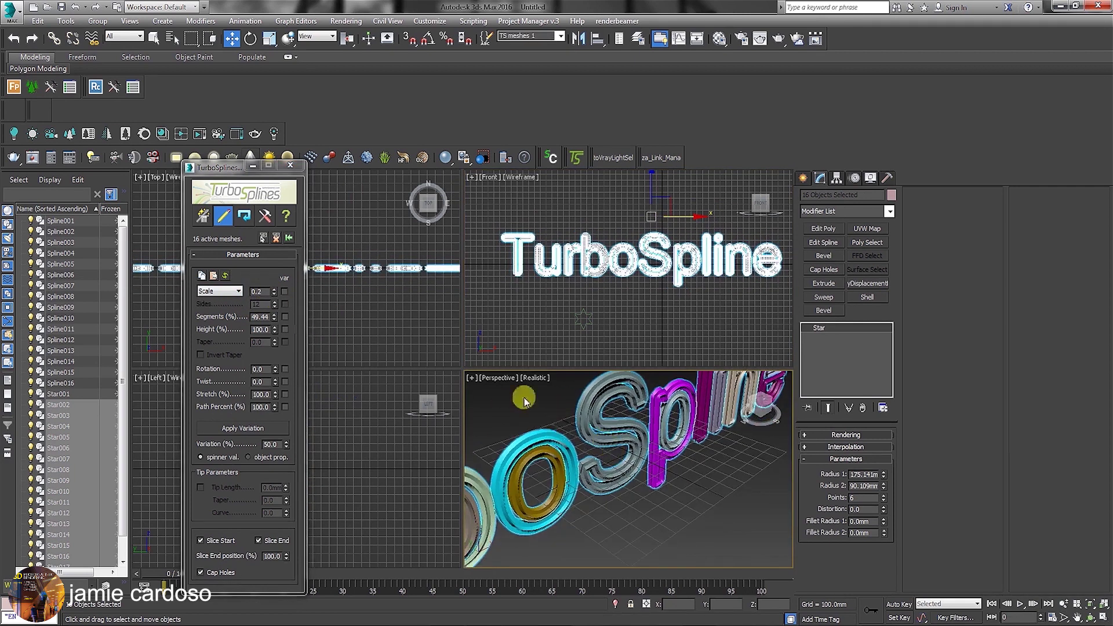
left_click(532, 378)
left_click(615, 413)
left_click(532, 378)
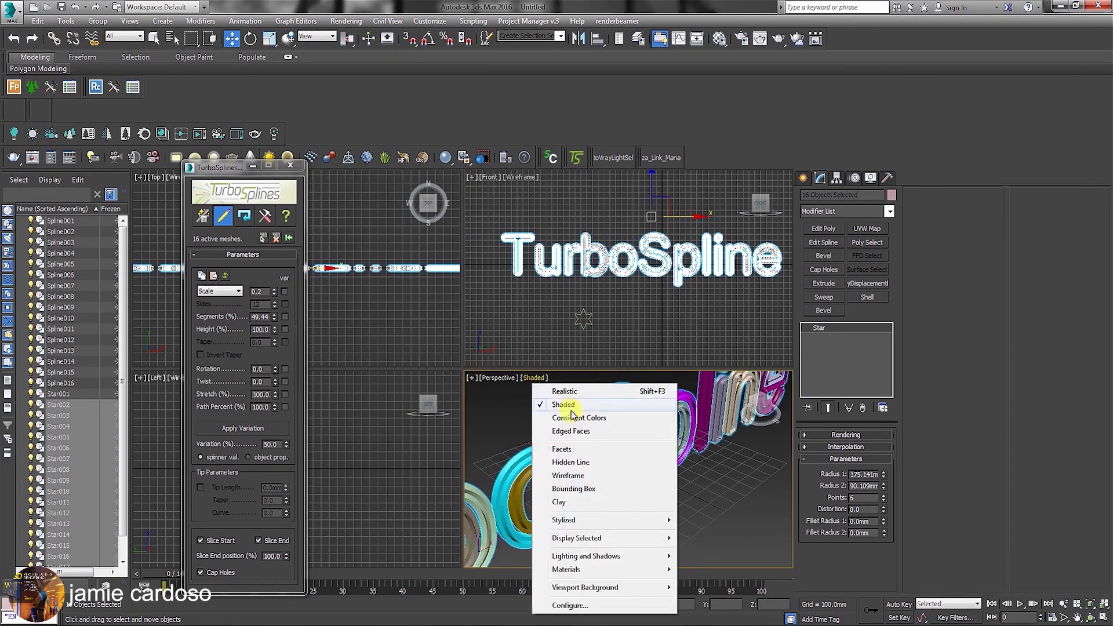
left_click(556, 414)
left_click(530, 378)
left_click(649, 368)
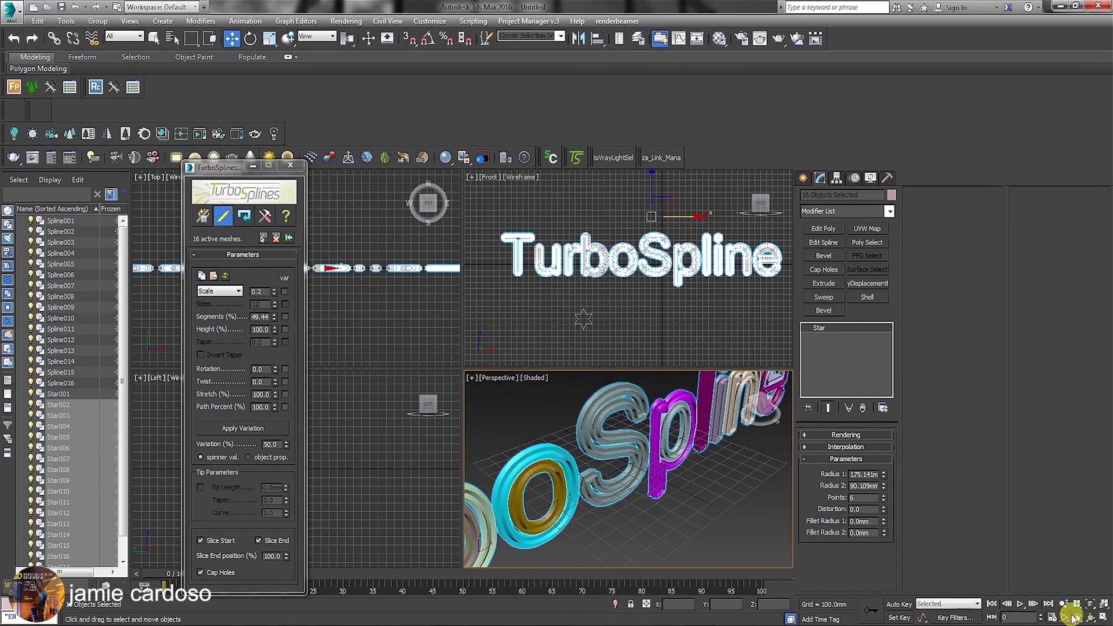
mouse_move(597, 432)
middle_mouse_down("alt")
mouse_move(552, 442)
mouse_move(560, 474)
mouse_move(721, 472)
mouse_move(800, 486)
mouse_move(705, 493)
mouse_move(661, 480)
mouse_move(634, 442)
middle_mouse_up("alt")
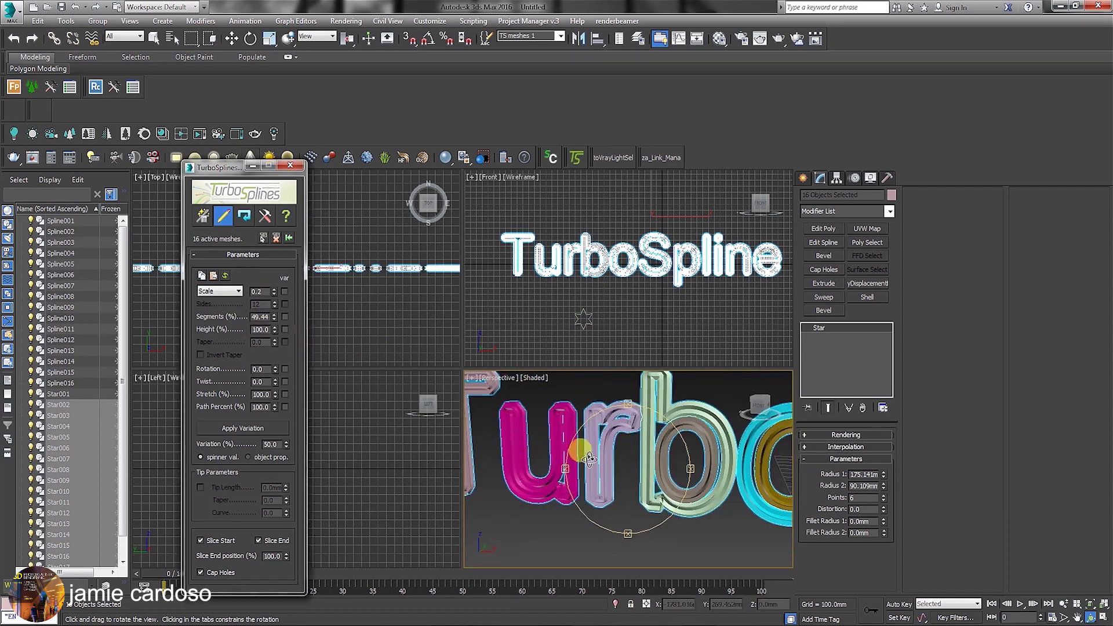
scroll(529, 439, "up", 5)
left_click(533, 378)
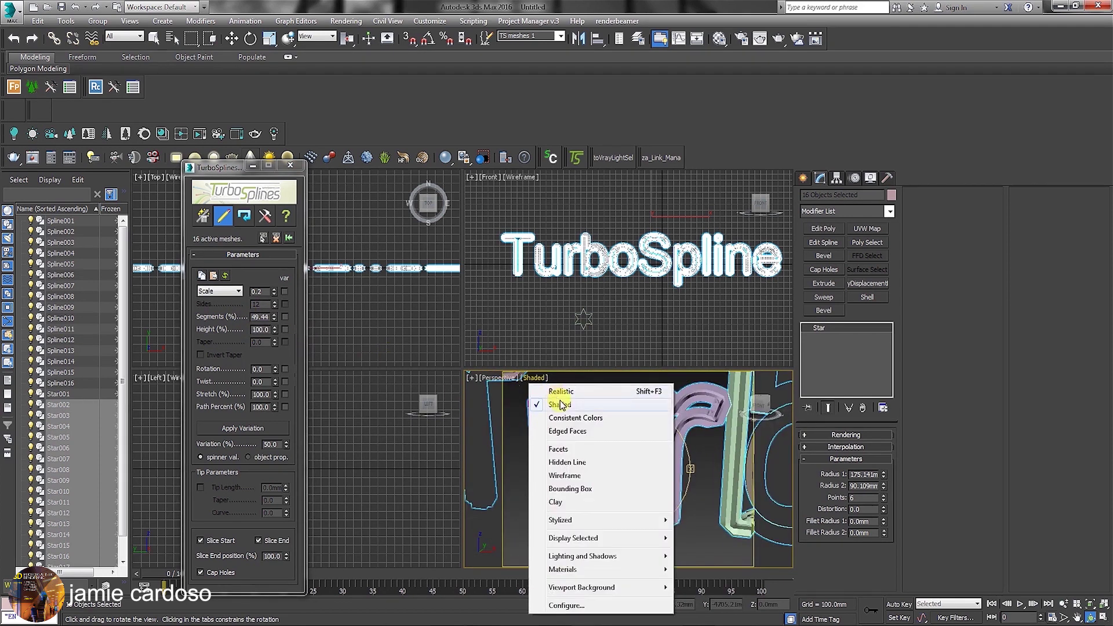
- Show mesh edges, lower the segment density, and set Height to 100
left_click(566, 432)
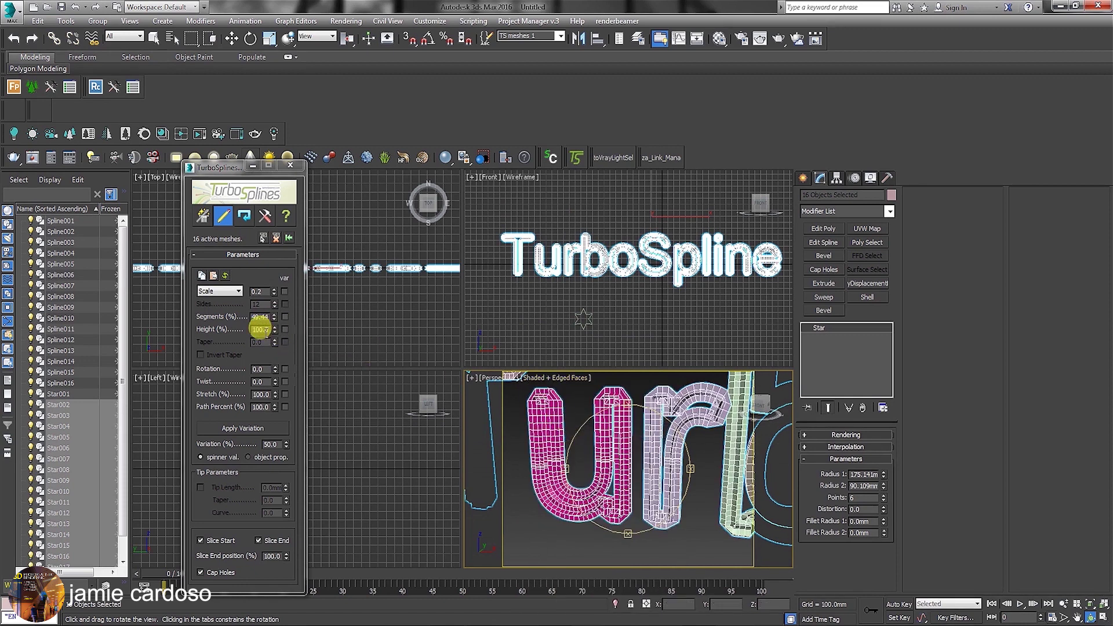
left_click_drag(274, 320, 266, 316)
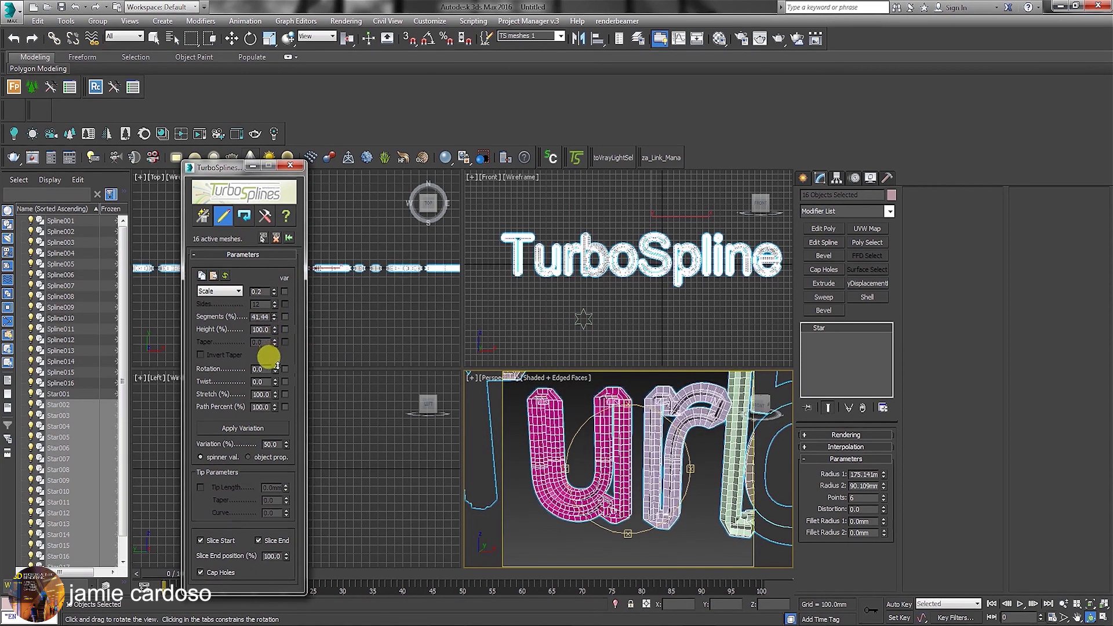
left_click_drag(275, 317, 210, 331)
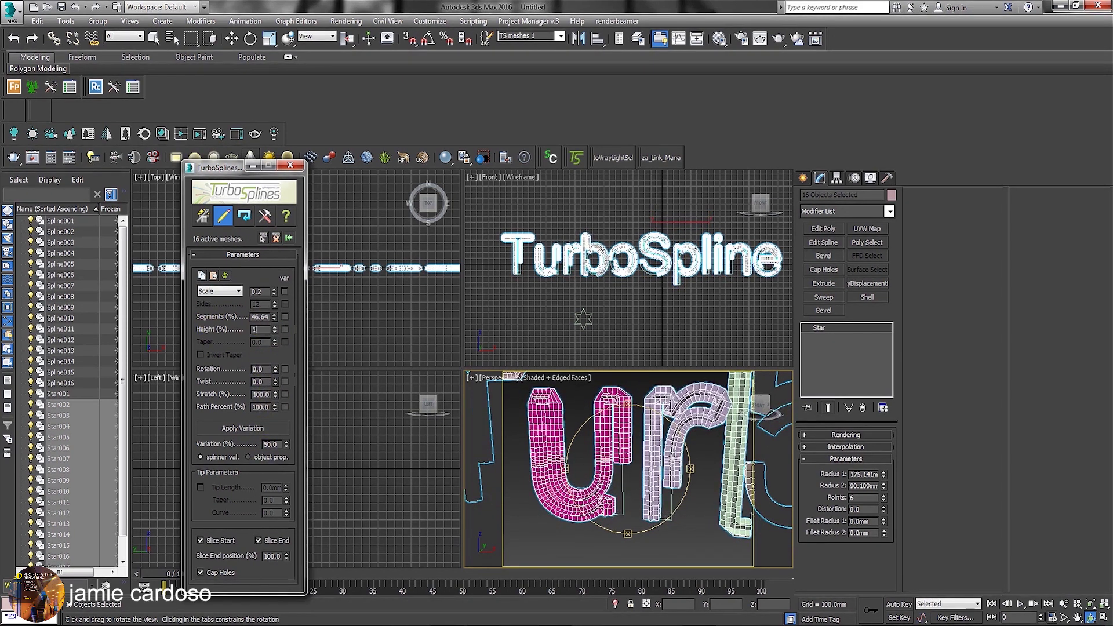
type("100")
key("Return")
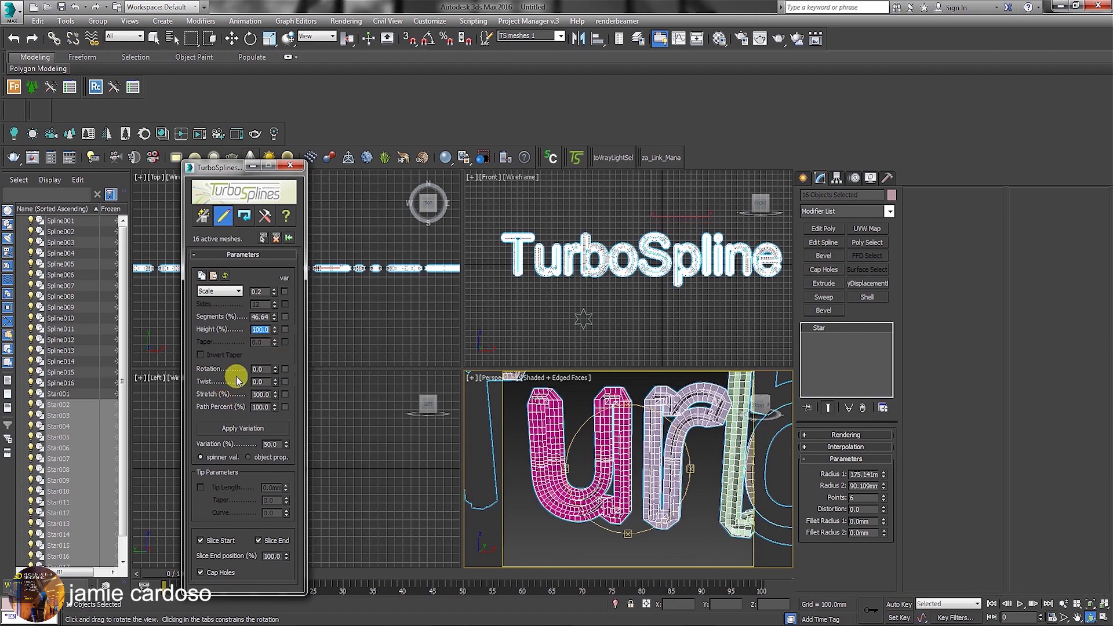
- Test rotation, twist, stretch, path percent and slice end, restoring 0 rotation and 100% path
left_click_drag(275, 370, 77, 11)
right_click(275, 368)
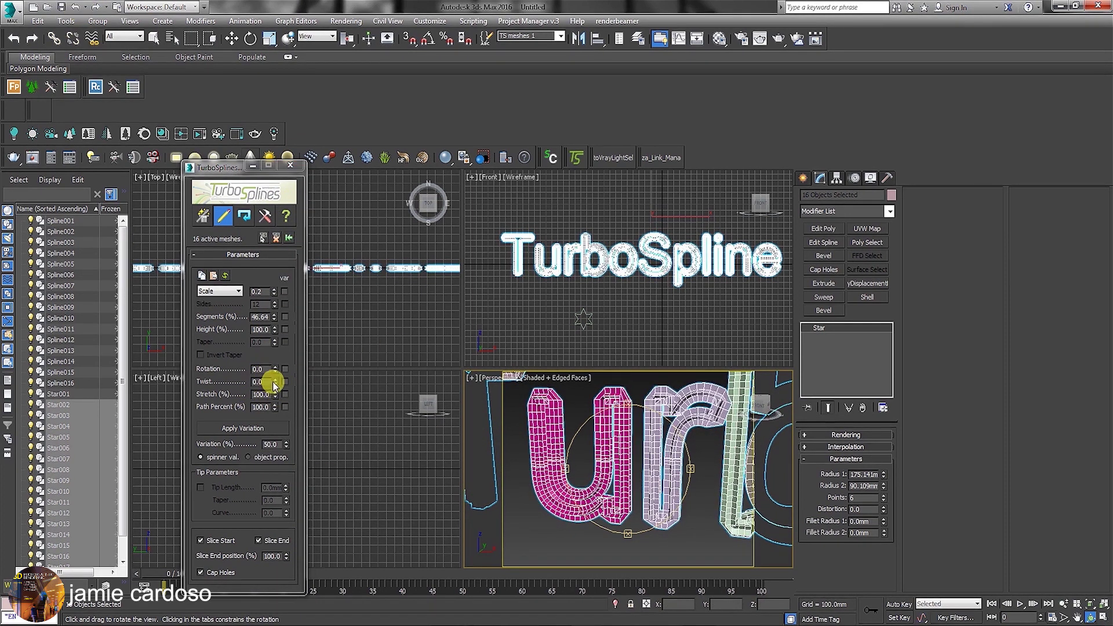
left_click_drag(275, 385, 211, 412)
left_click_drag(275, 394, 274, 287)
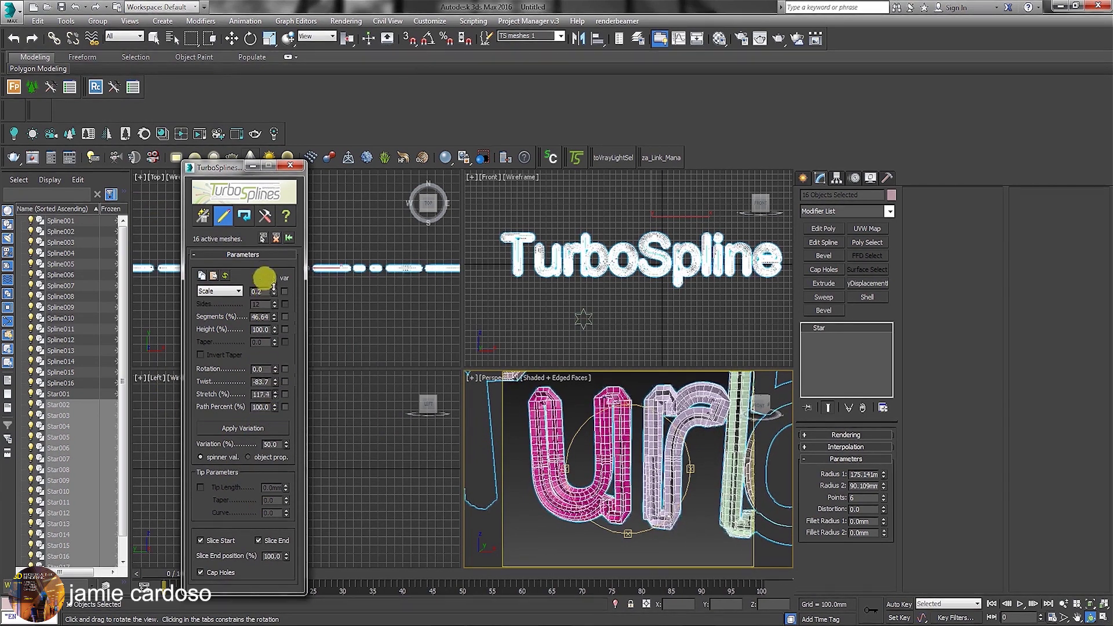
key("ctrl+z")
key("ctrl+z")
key("ctrl+z")
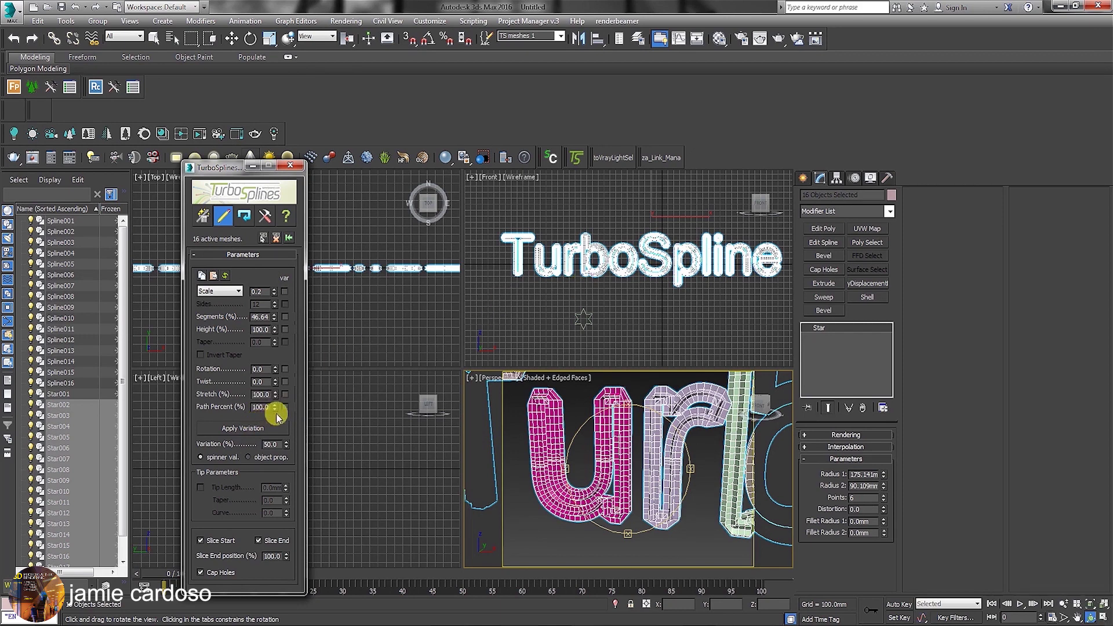
left_click_drag(275, 409, 249, 405)
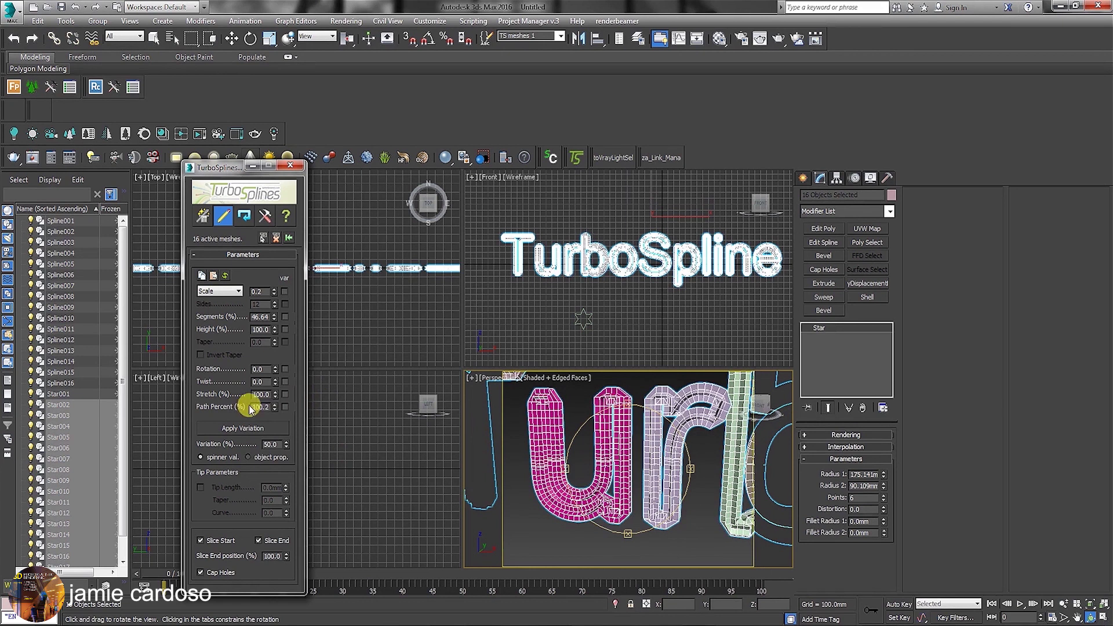
key("Return")
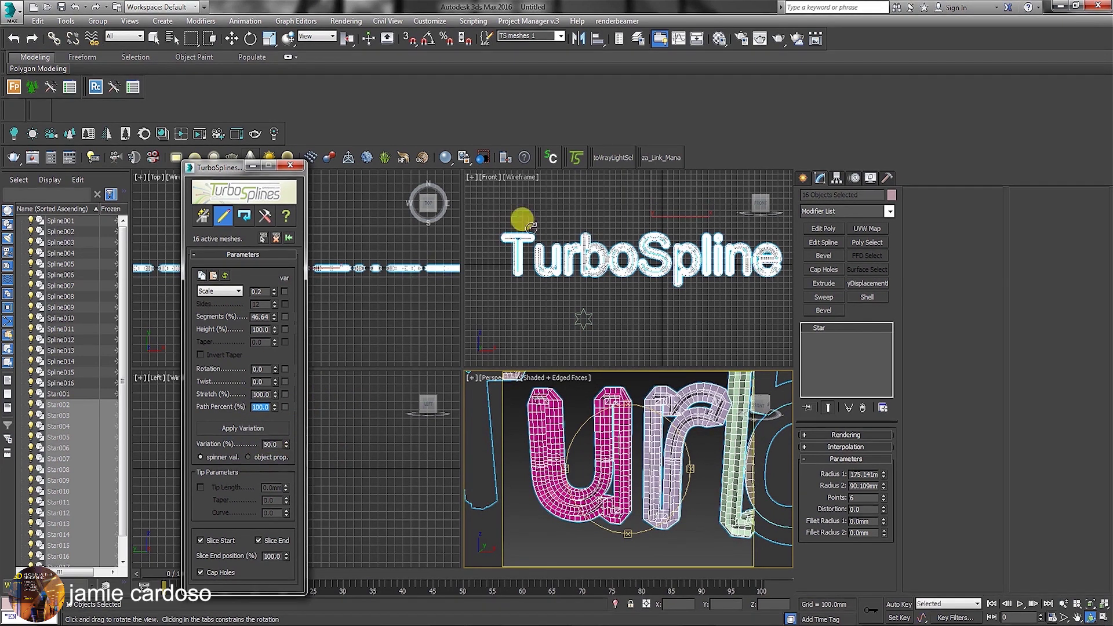
scroll(539, 252, "up", 4)
scroll(472, 224, "down", 4)
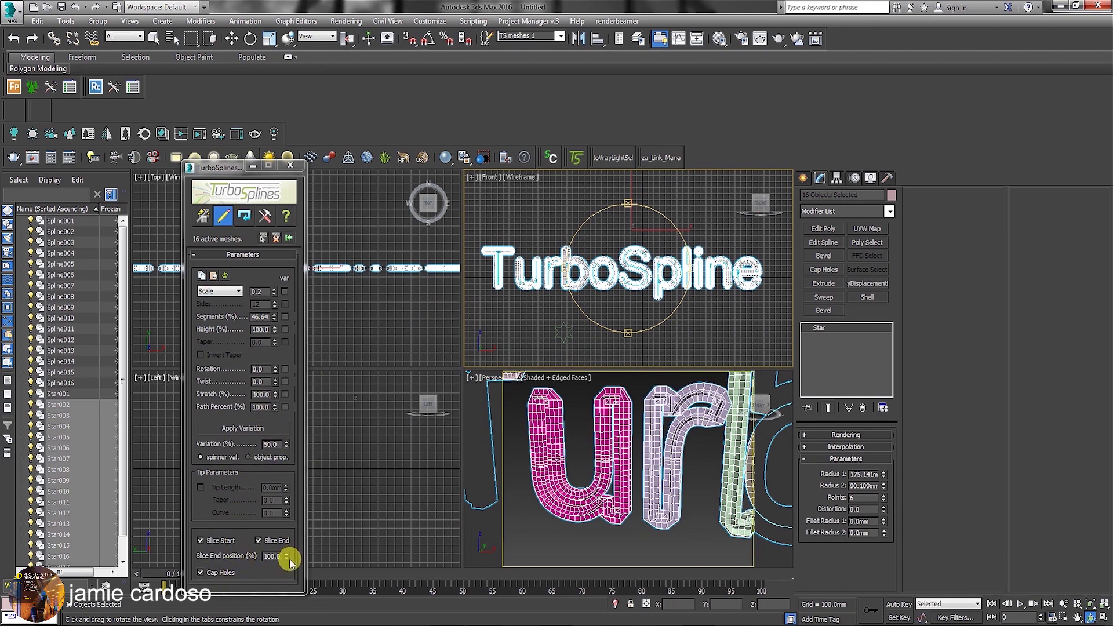
left_click_drag(287, 557, 326, 520)
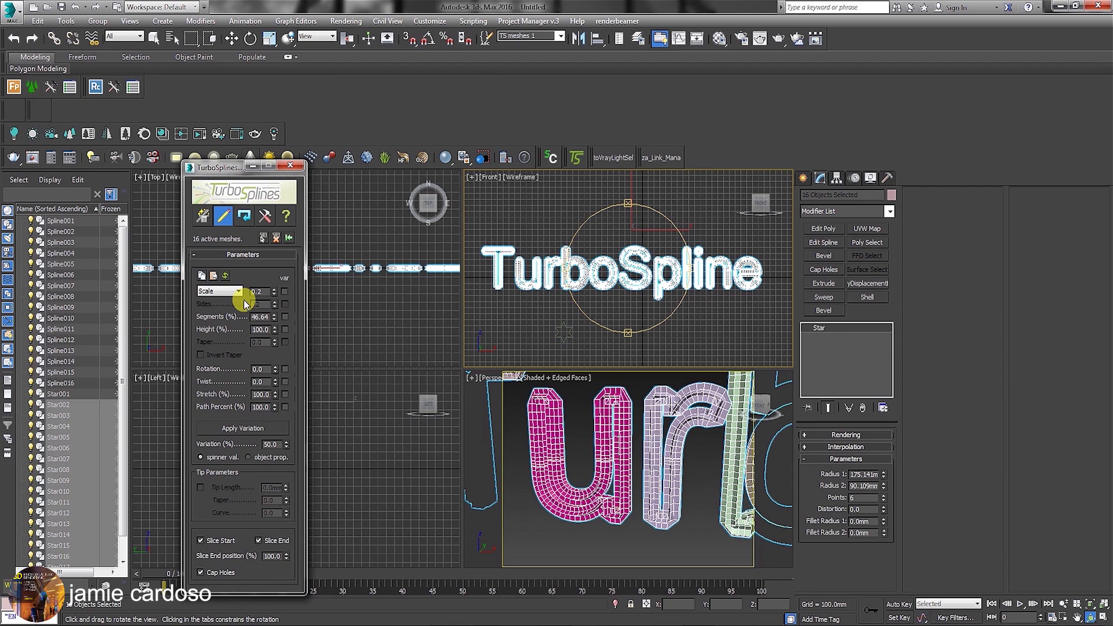
- Create a MOVE (path percent) animation for the letters with Start Time left unchecked
left_click(245, 216)
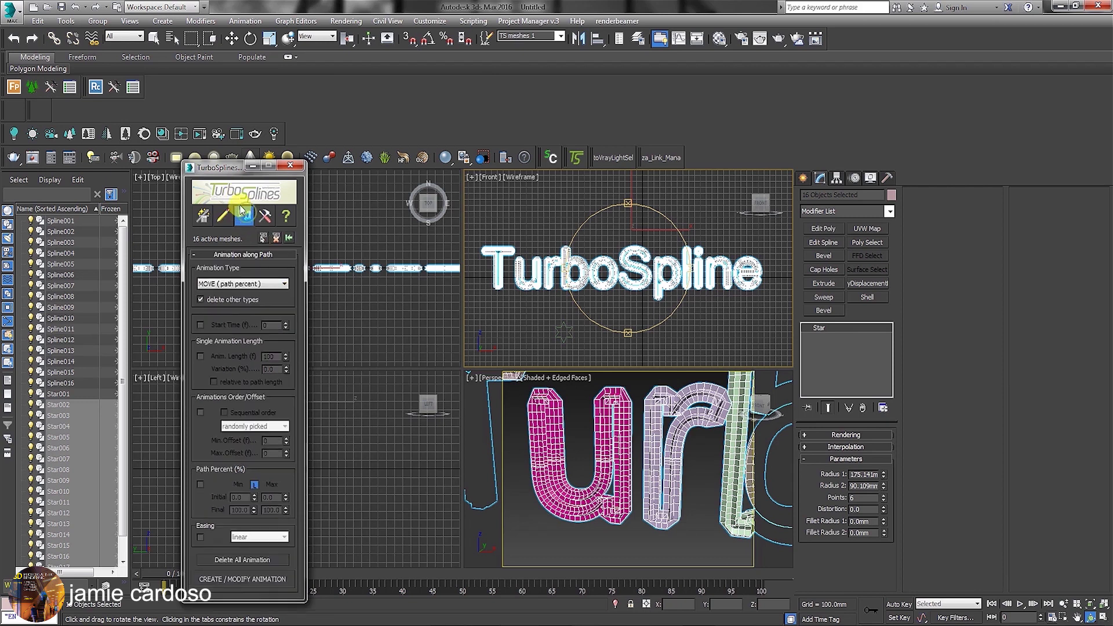
left_click(260, 284)
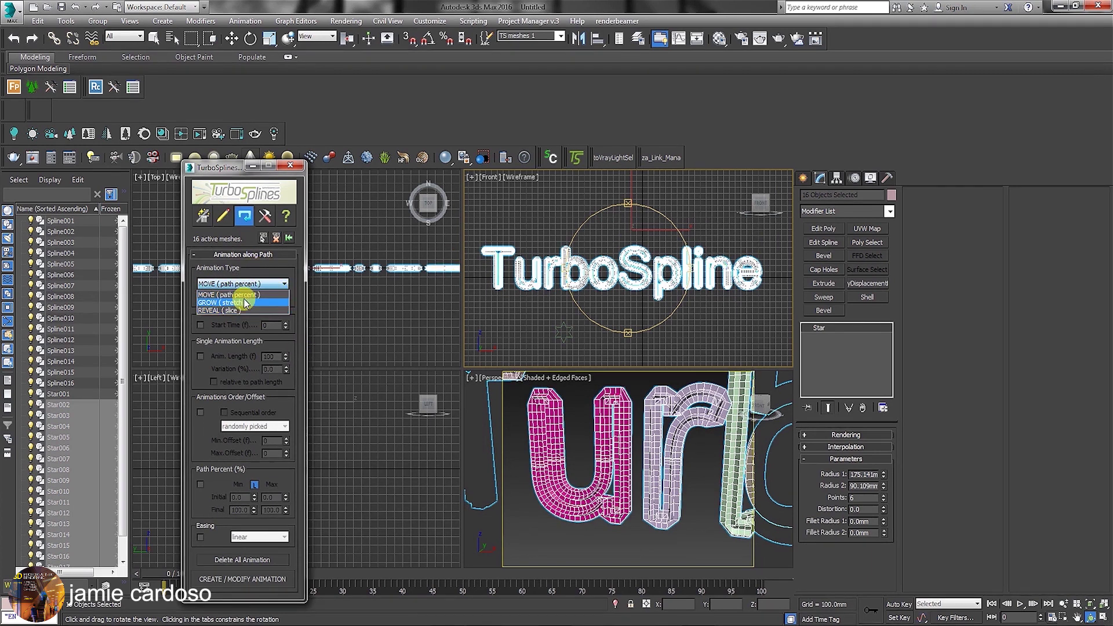
left_click(244, 295)
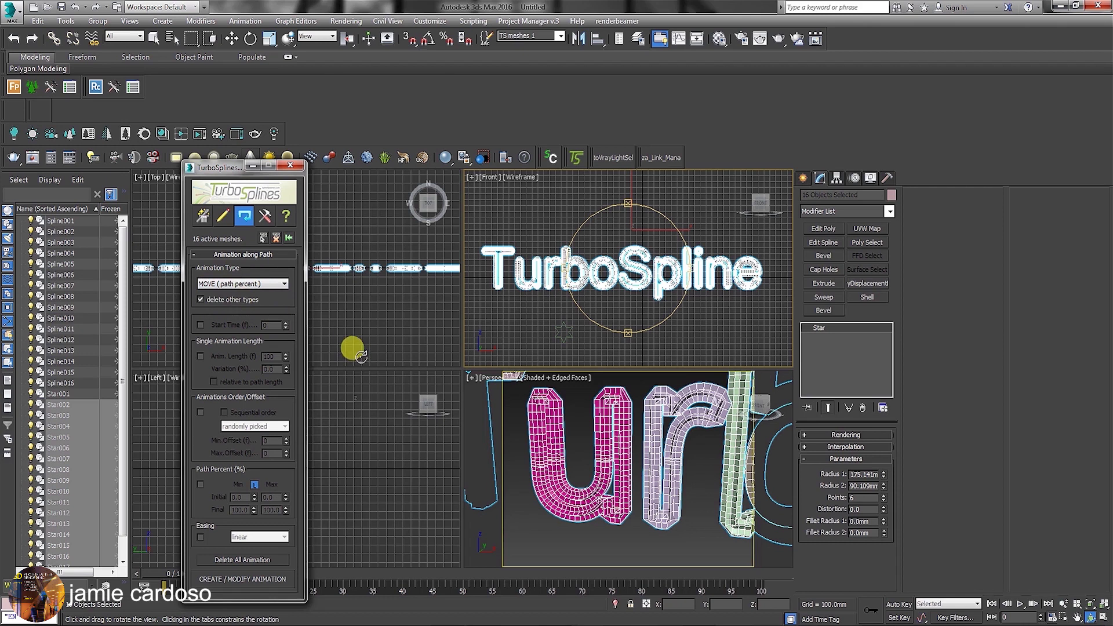
left_click(200, 325)
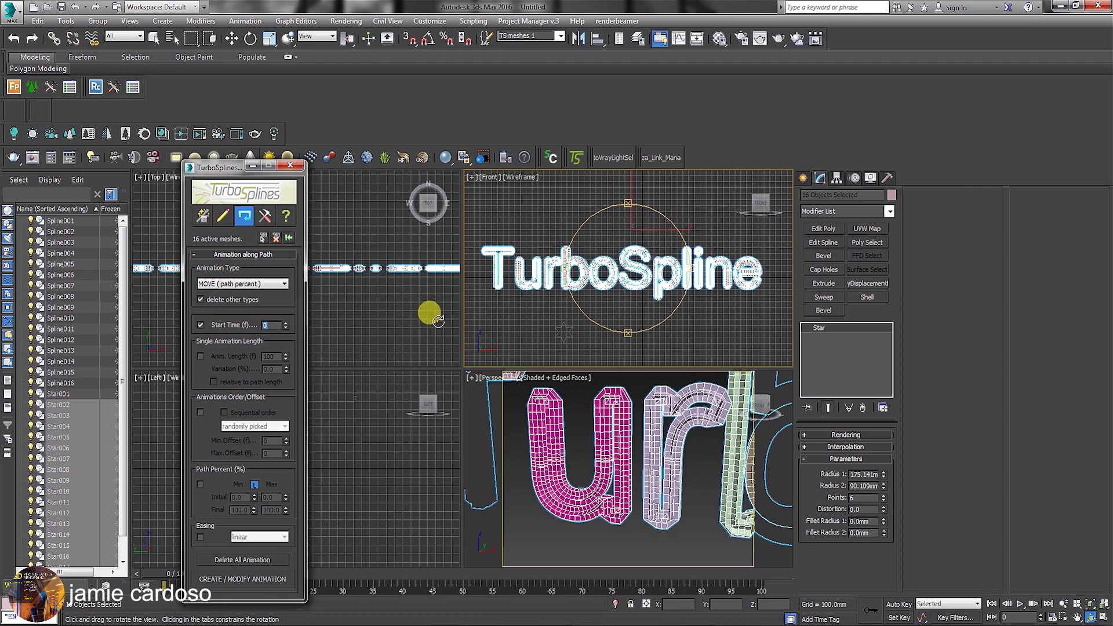
left_click(201, 326)
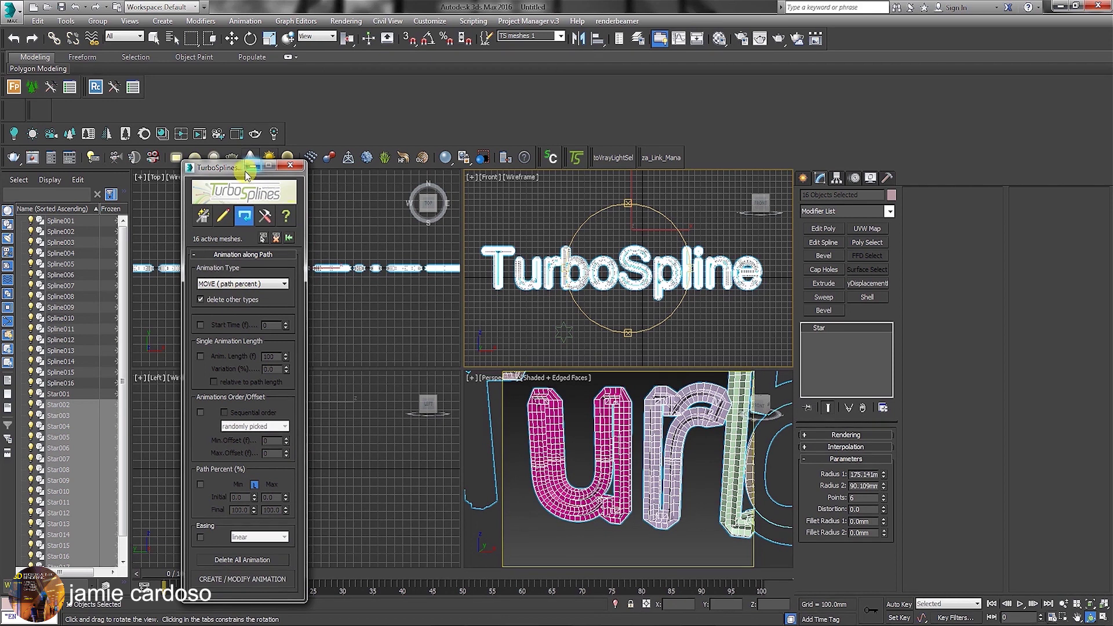
left_click_drag(246, 166, 226, 164)
left_click(220, 582)
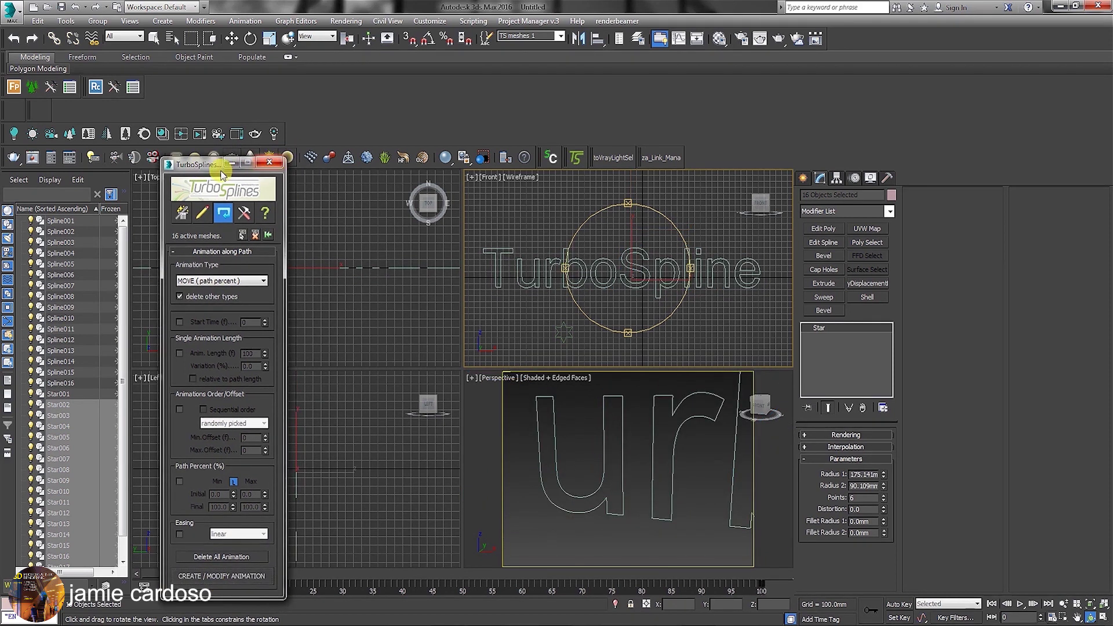
- Create the growth animation so the letter meshes extend along their paths from frame 0 to 100
left_click_drag(218, 162, 235, 74)
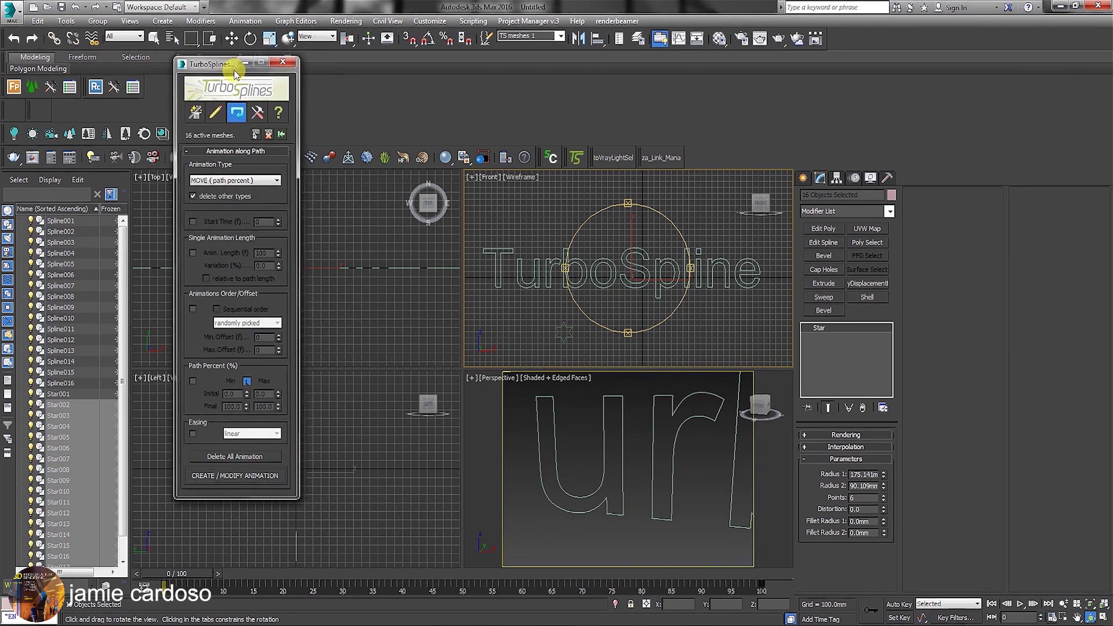
left_click(230, 476)
left_click(168, 581)
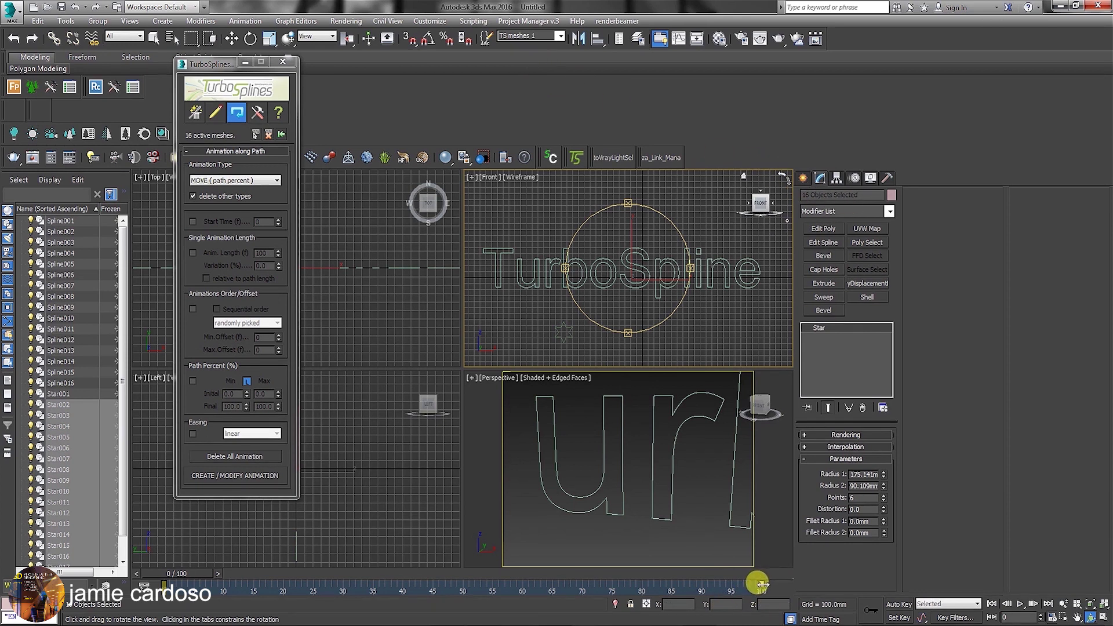
- Try moving the end key to frame 29, undo it, and preview the growth between frames 40 and 96
left_click_drag(762, 584, 336, 580)
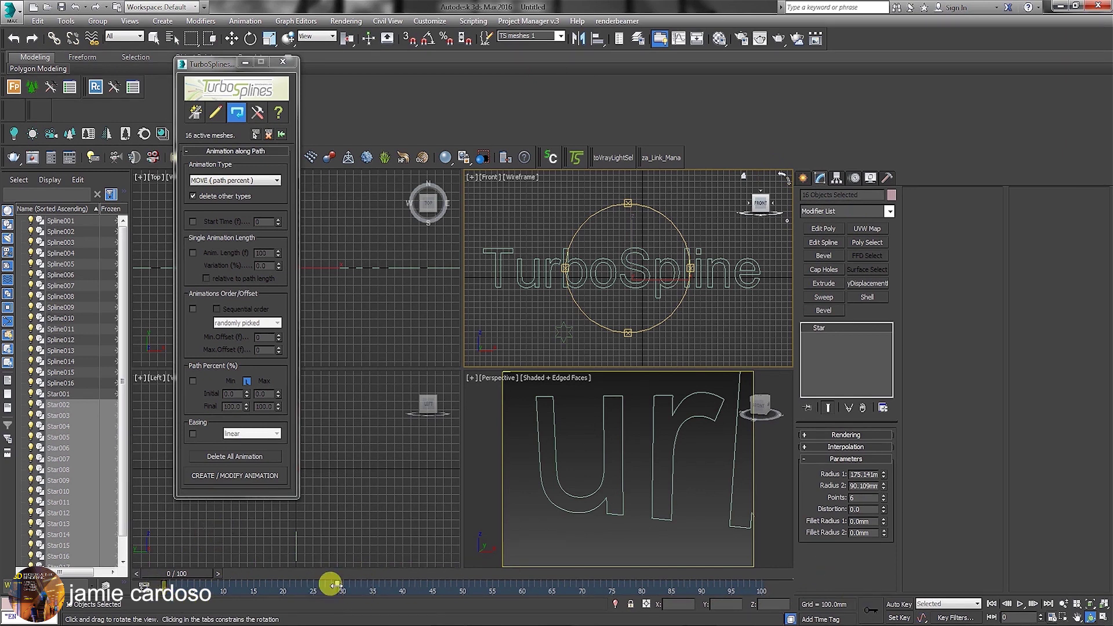
key("ctrl+z")
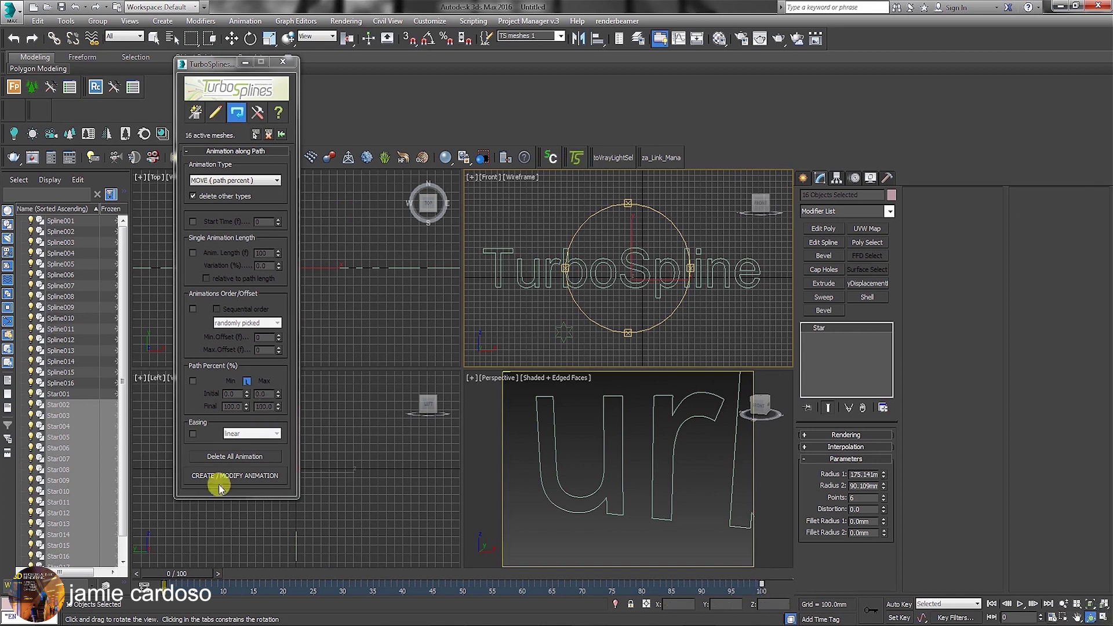
left_click_drag(178, 574, 736, 571)
left_click(232, 458)
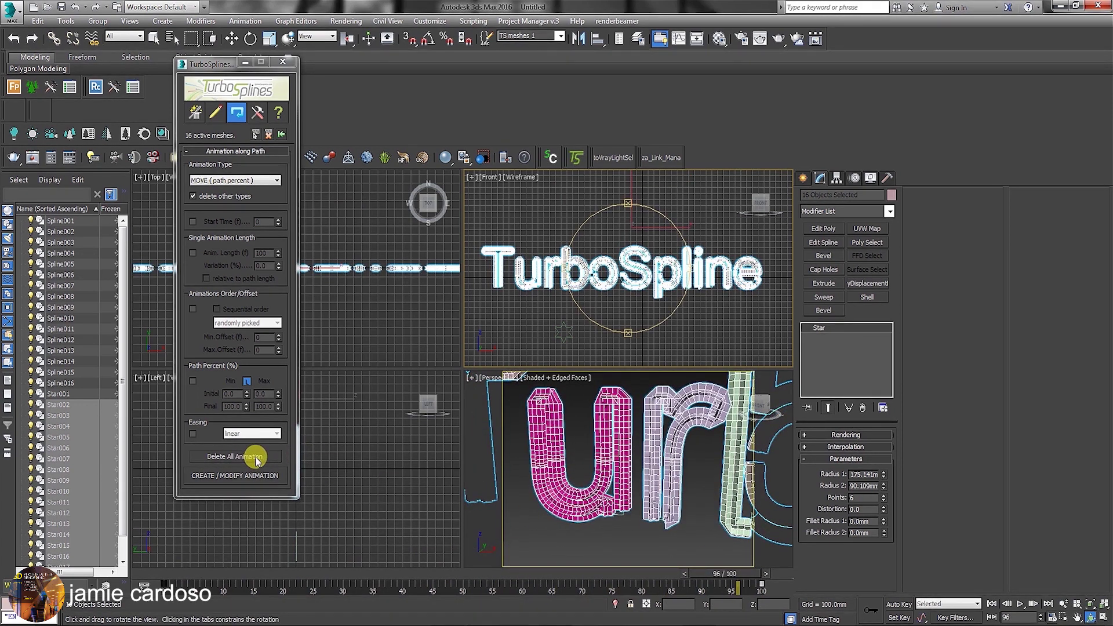
left_click_drag(721, 576, 787, 586)
- Show the TurboSplines tools and maximize the Perspective viewport
left_click(258, 114)
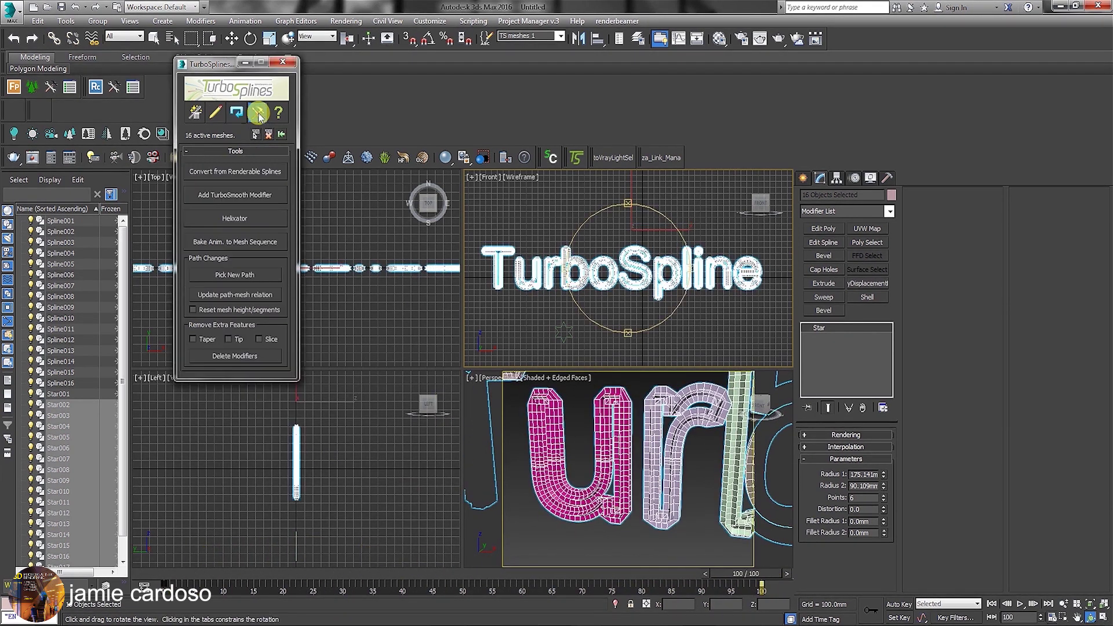
scroll(609, 464, "up", 3)
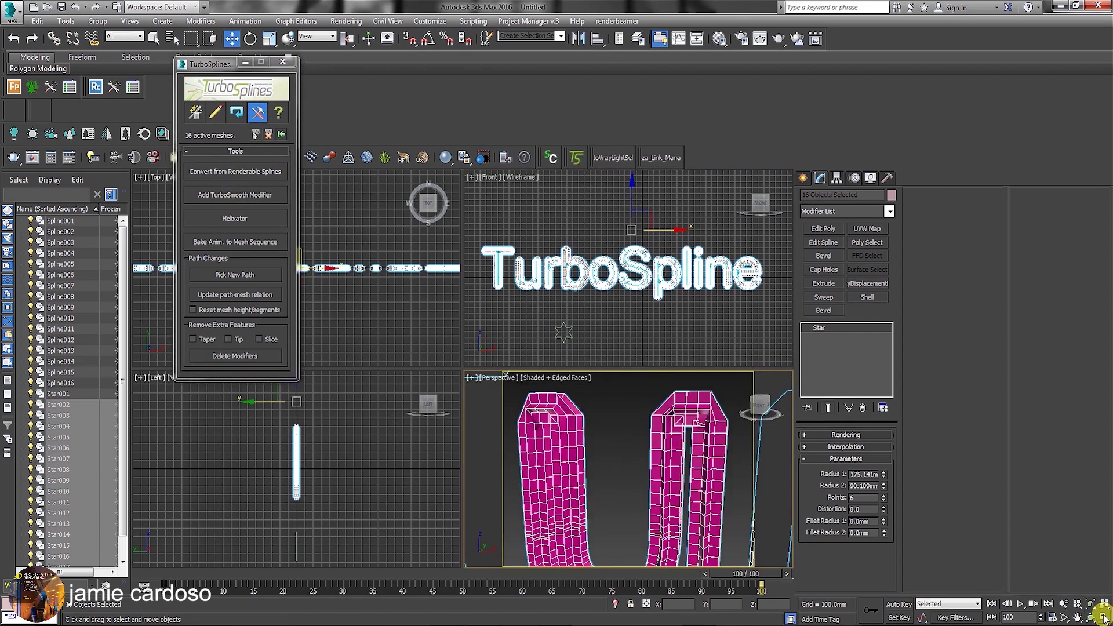
key("alt+w")
key("w")
scroll(522, 336, "down", 3)
scroll(402, 328, "up", 1)
- Add TurboSmooth to the letter meshes and check the partial letters at frame 38
left_click_drag(228, 63, 625, 61)
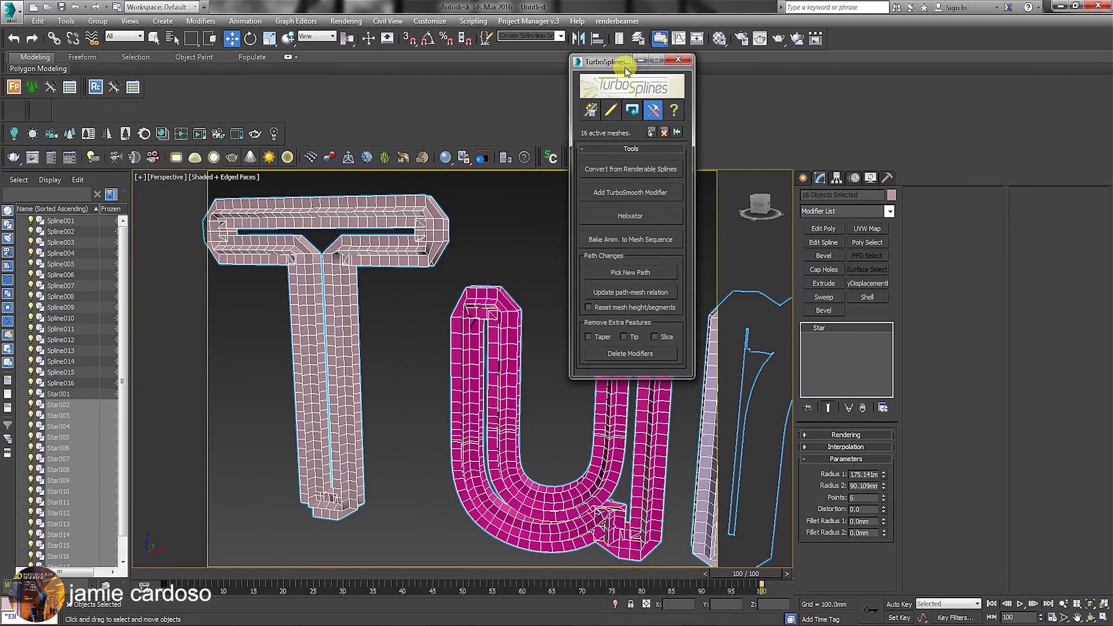
left_click(635, 192)
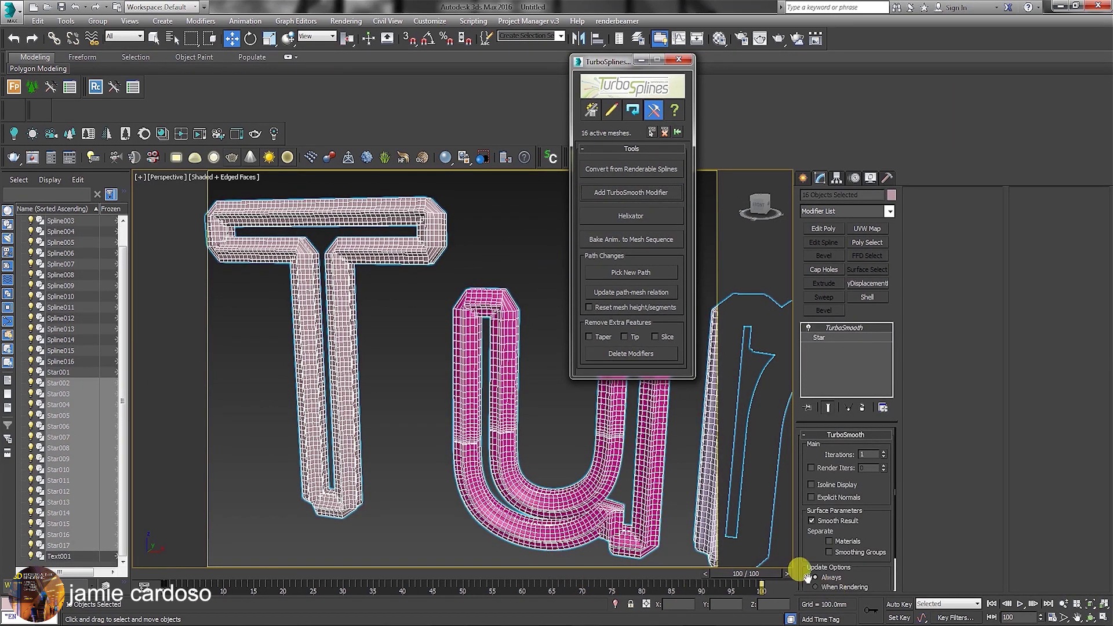
left_click_drag(754, 574, 574, 592)
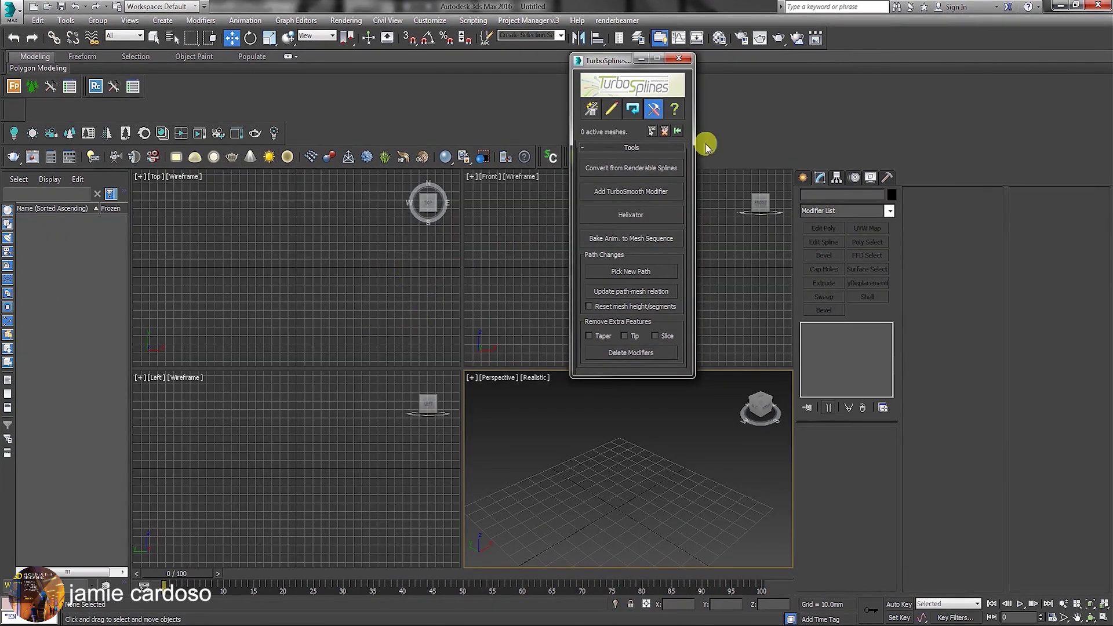
- Draw a vertical line spline in the Left view
left_click(802, 178)
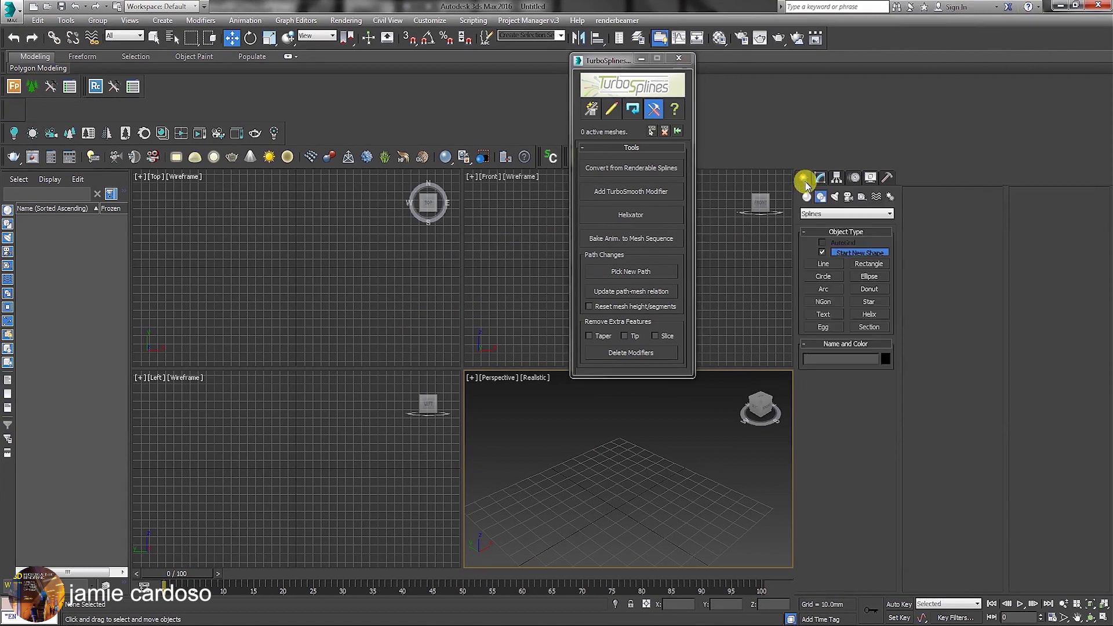
left_click(823, 257)
left_click(295, 515)
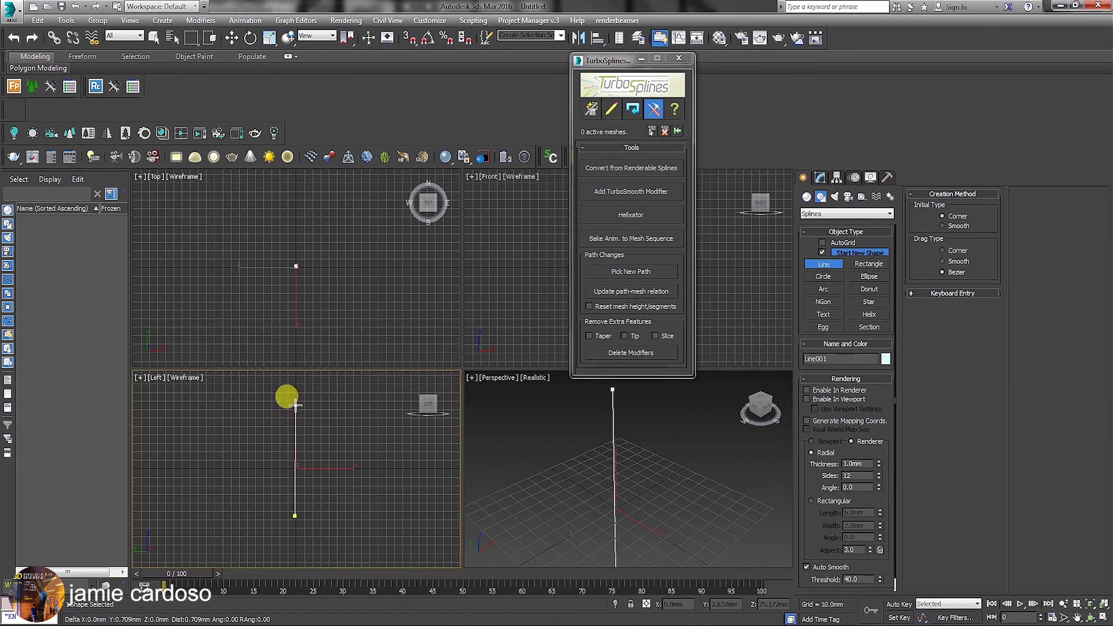
left_click(294, 406)
right_click(294, 405)
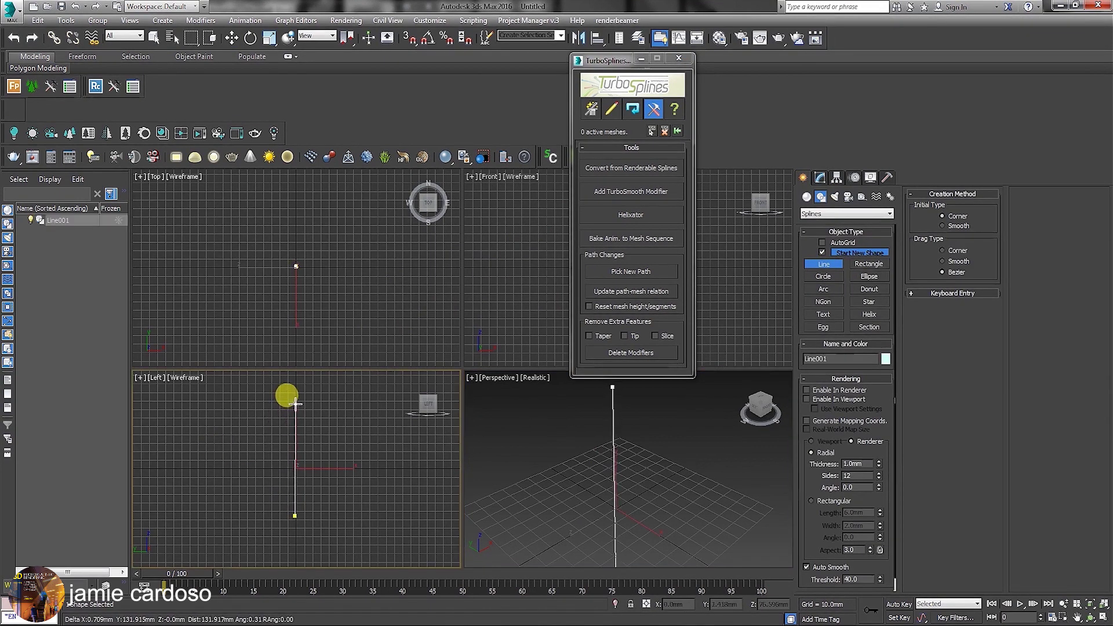
- Use Helixator with locked radii to wrap a 10-turn, 5mm-radius helix around Line001
left_click(635, 217)
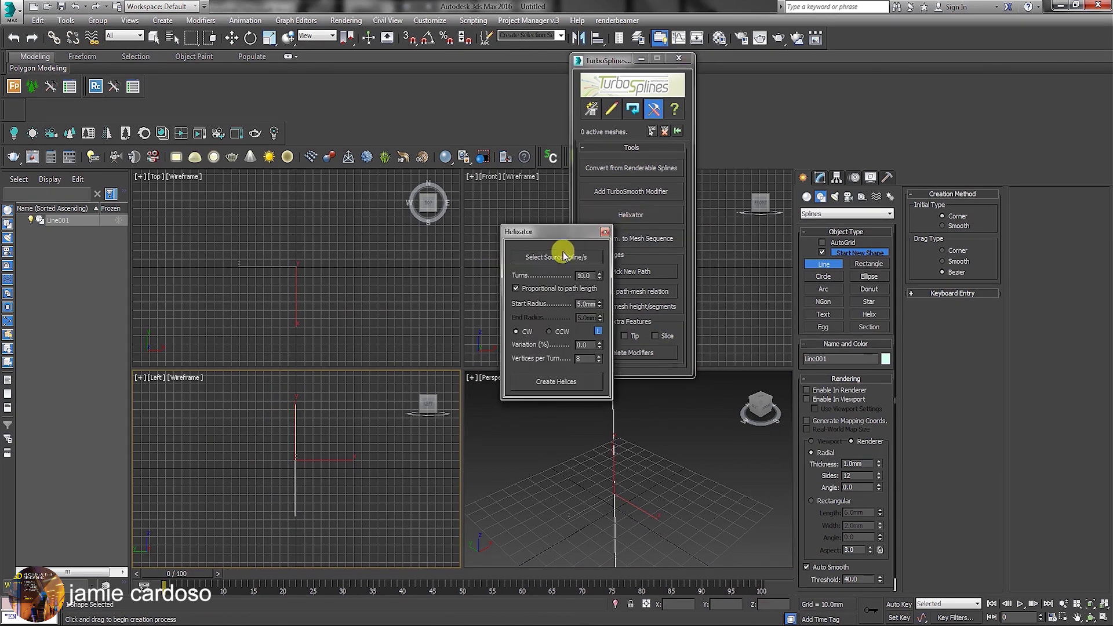
left_click_drag(595, 232, 554, 230)
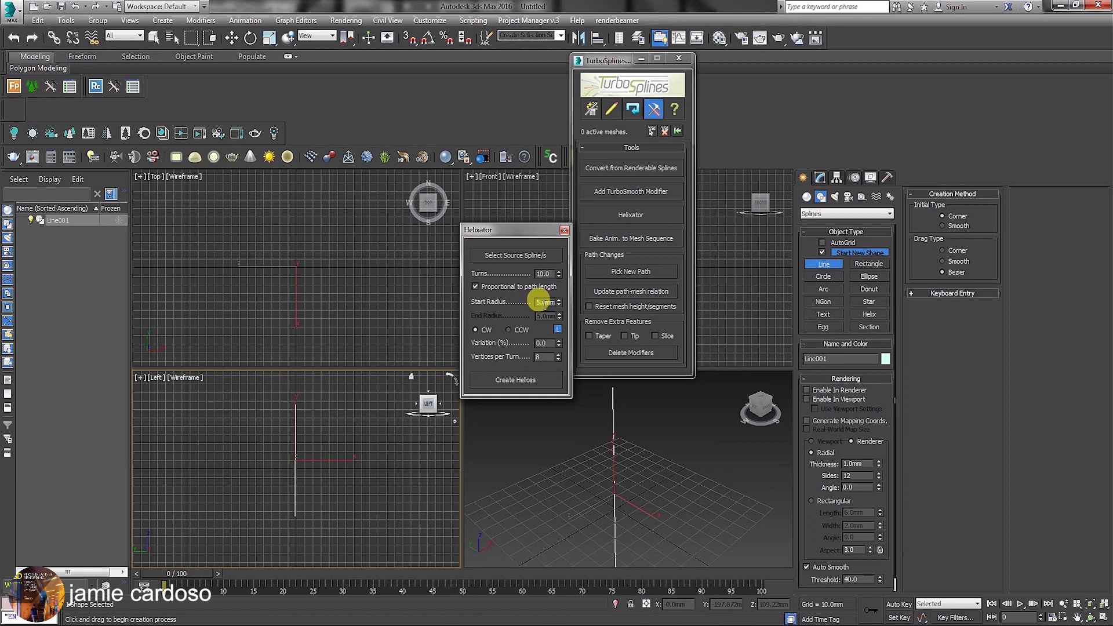
left_click(556, 331)
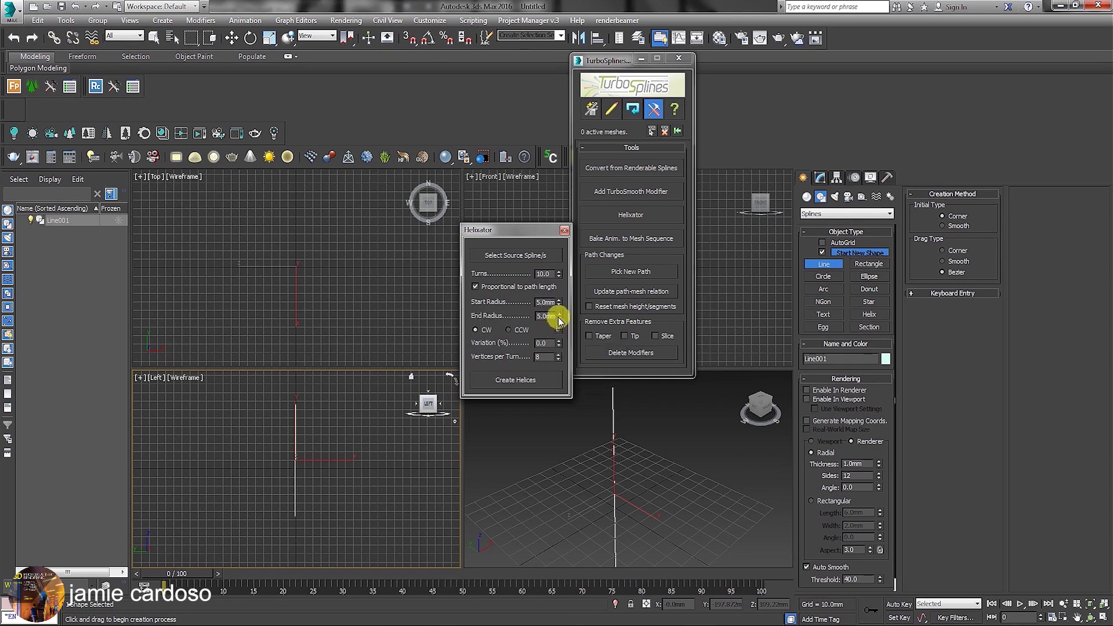
left_click(558, 329)
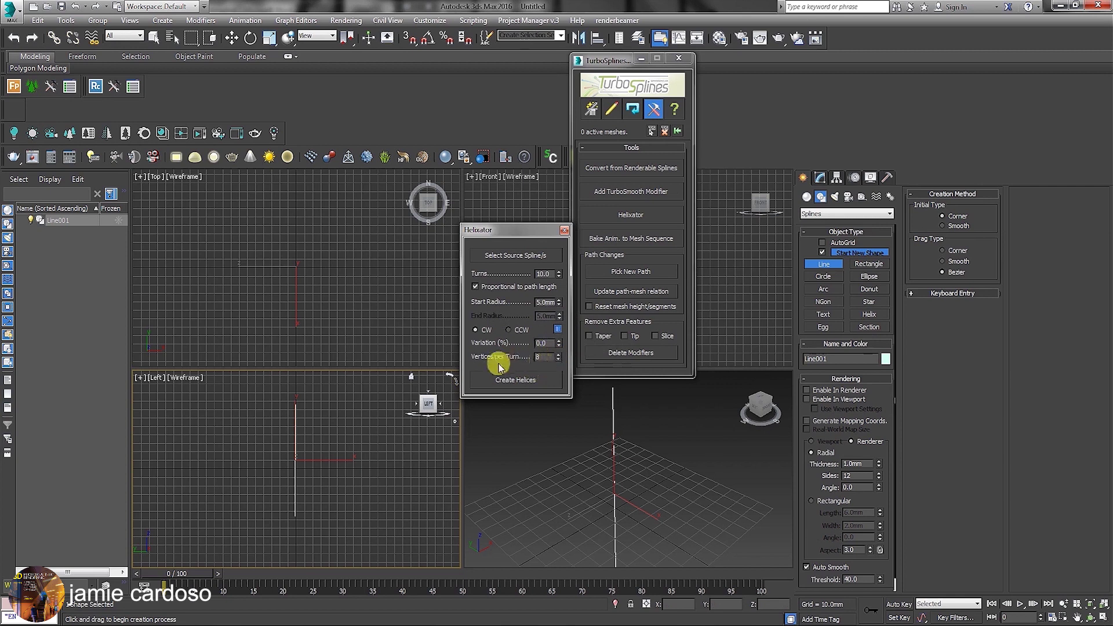
double_click(545, 356)
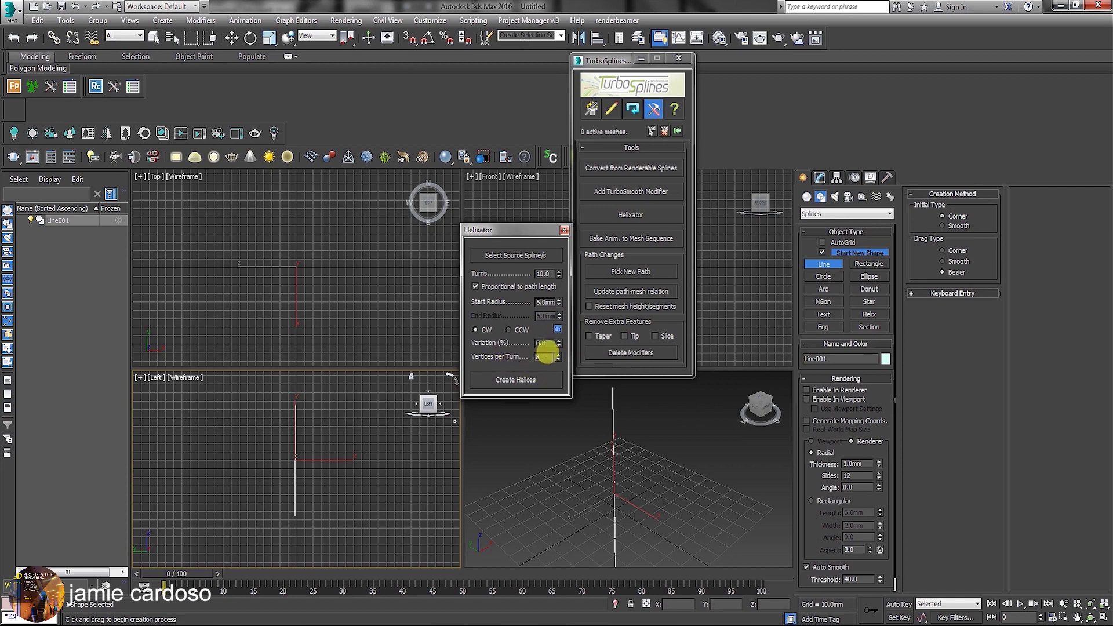
left_click(512, 258)
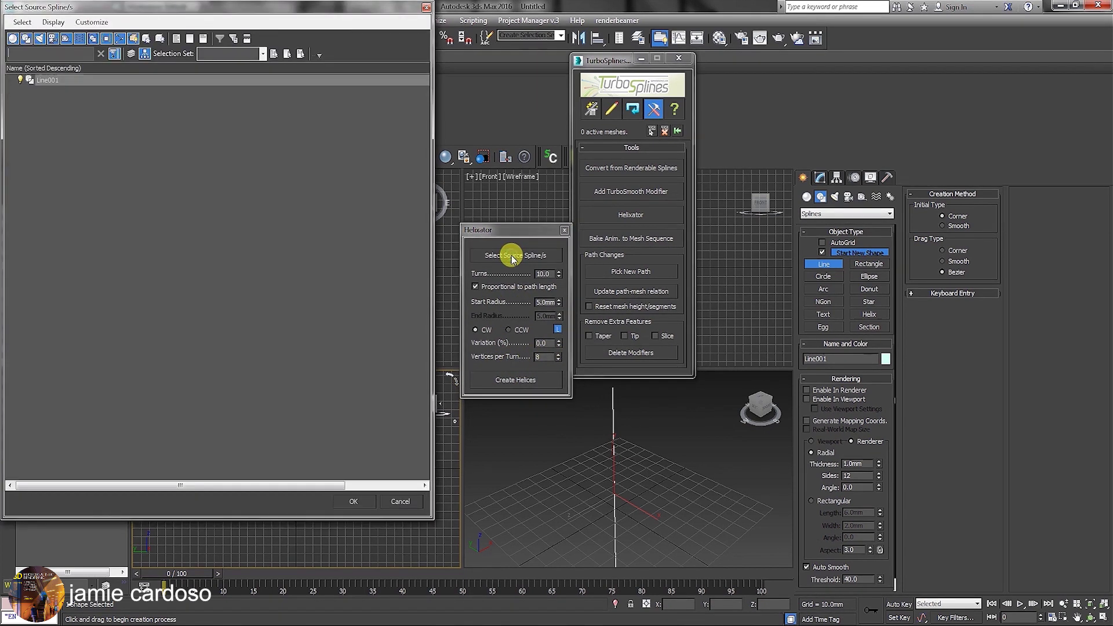
left_click(49, 81)
left_click(363, 500)
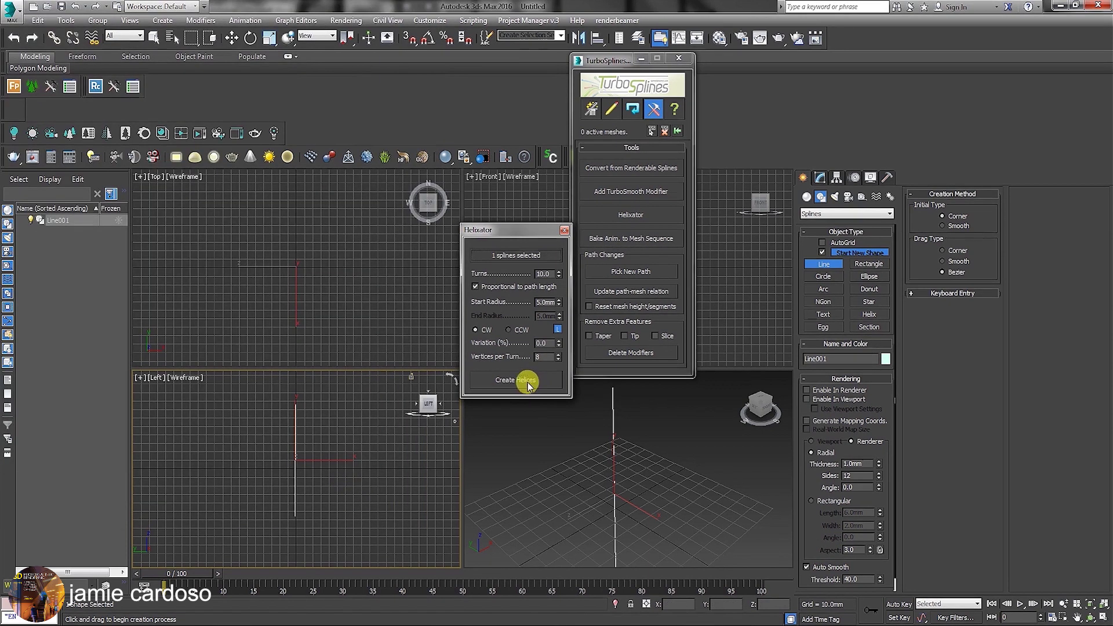
left_click(528, 382)
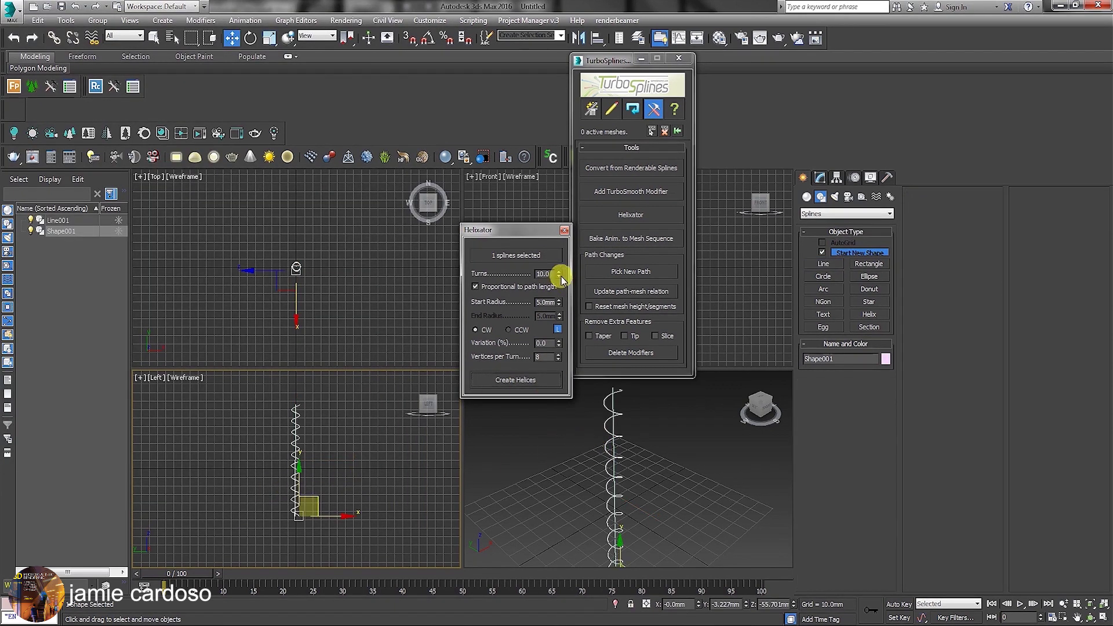
- Create a second helix with 7.2 turns and 4.5 percent variation
left_click_drag(559, 276, 541, 279)
left_click_drag(558, 342, 541, 311)
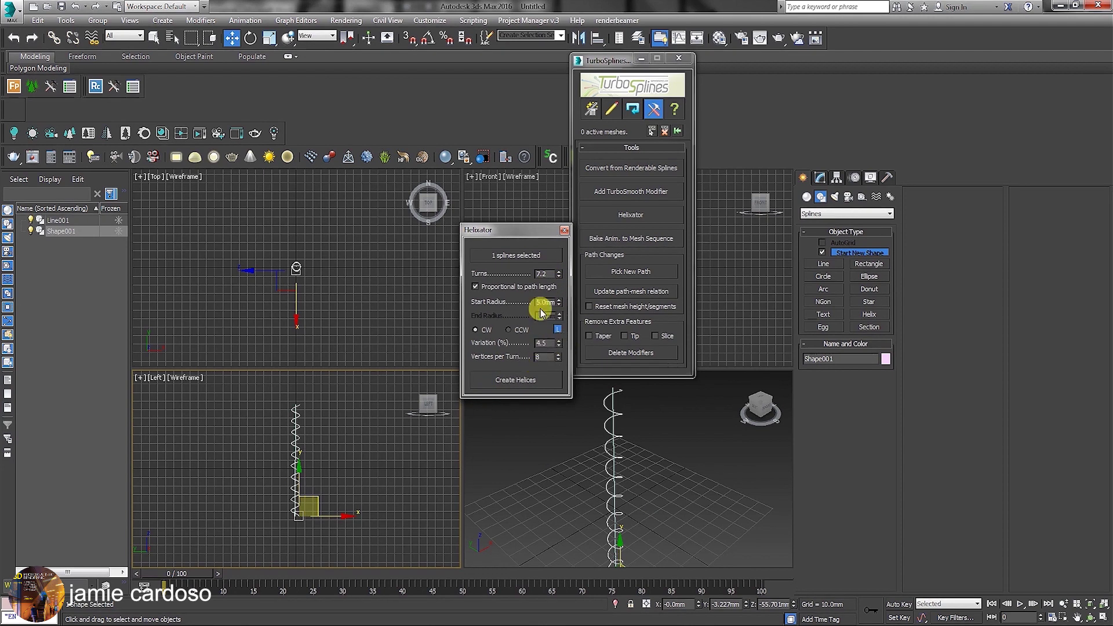
left_click(515, 382)
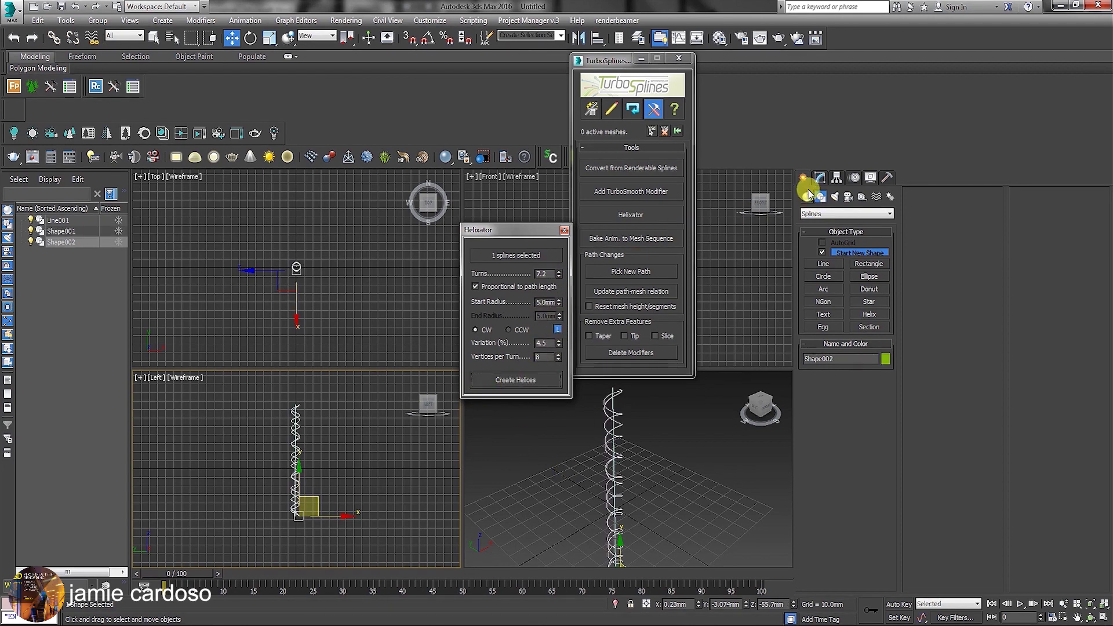
- Enable both helices in the viewport as tubes, the new one about 5.9mm thick
left_click(821, 177)
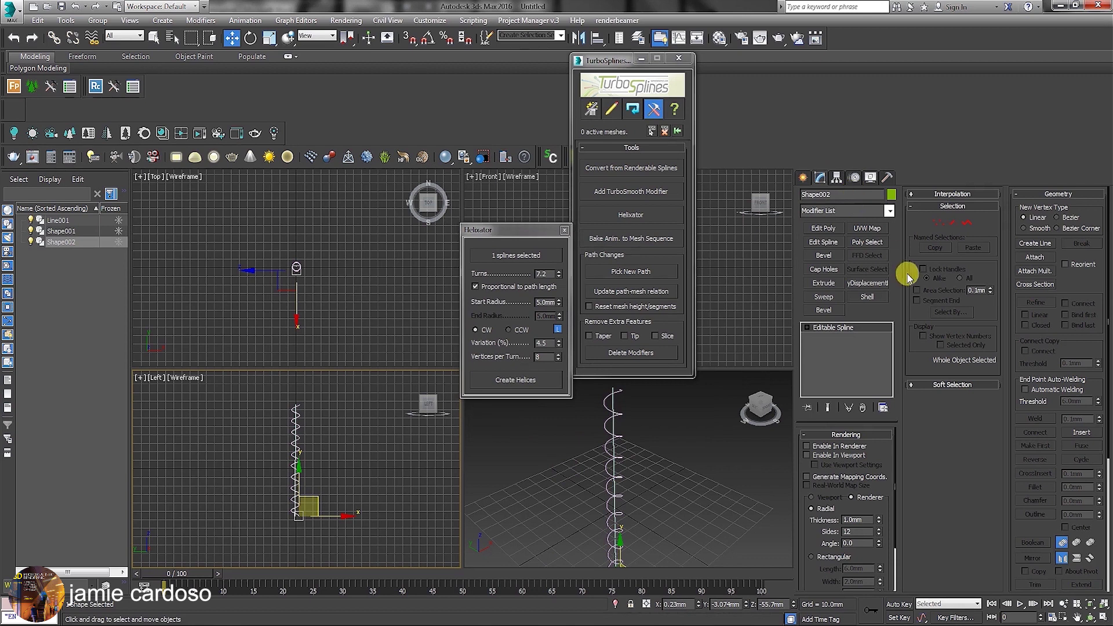
left_click(807, 455)
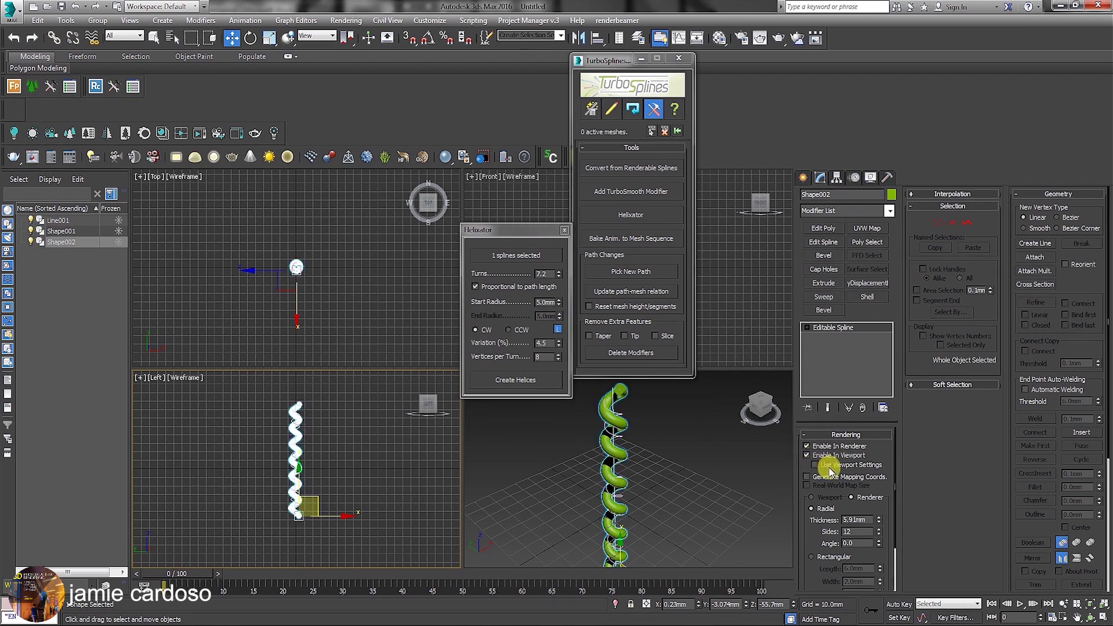
left_click_drag(879, 517, 874, 548)
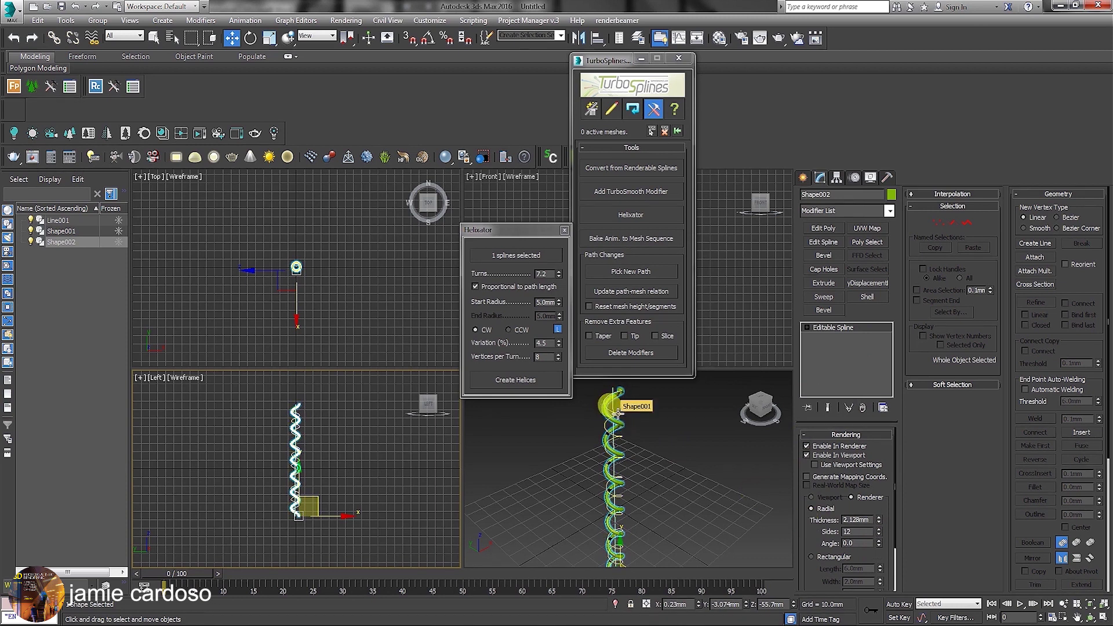
left_click(616, 412)
left_click(807, 455)
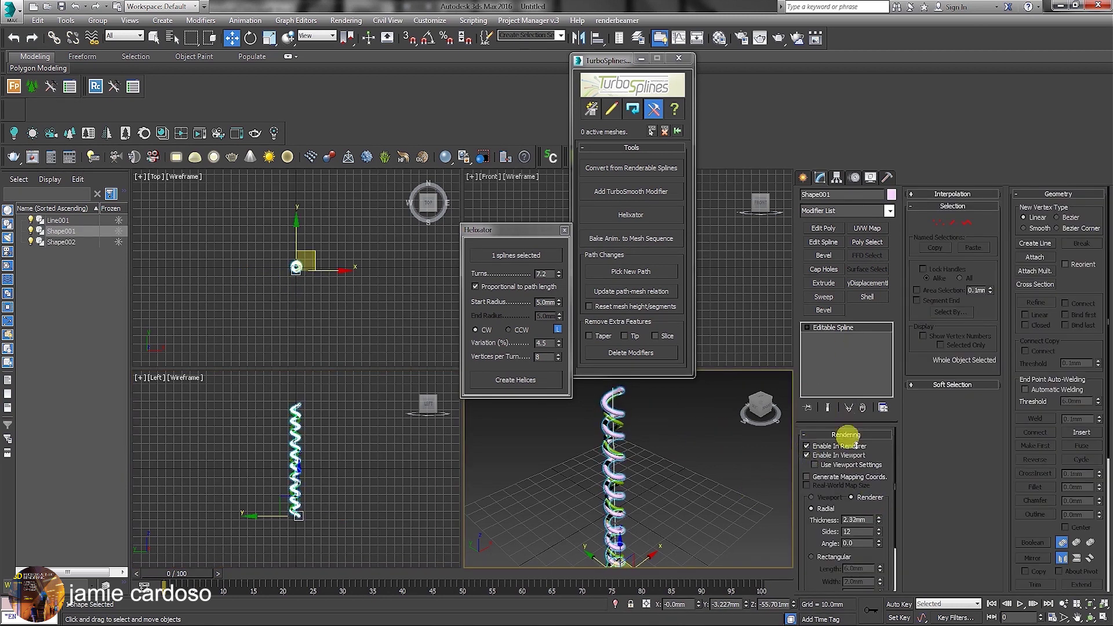
- Convert Shape002 into a TurboSplines mesh and rebuild it with Taper, Tip and Slice enabled
left_click(642, 168)
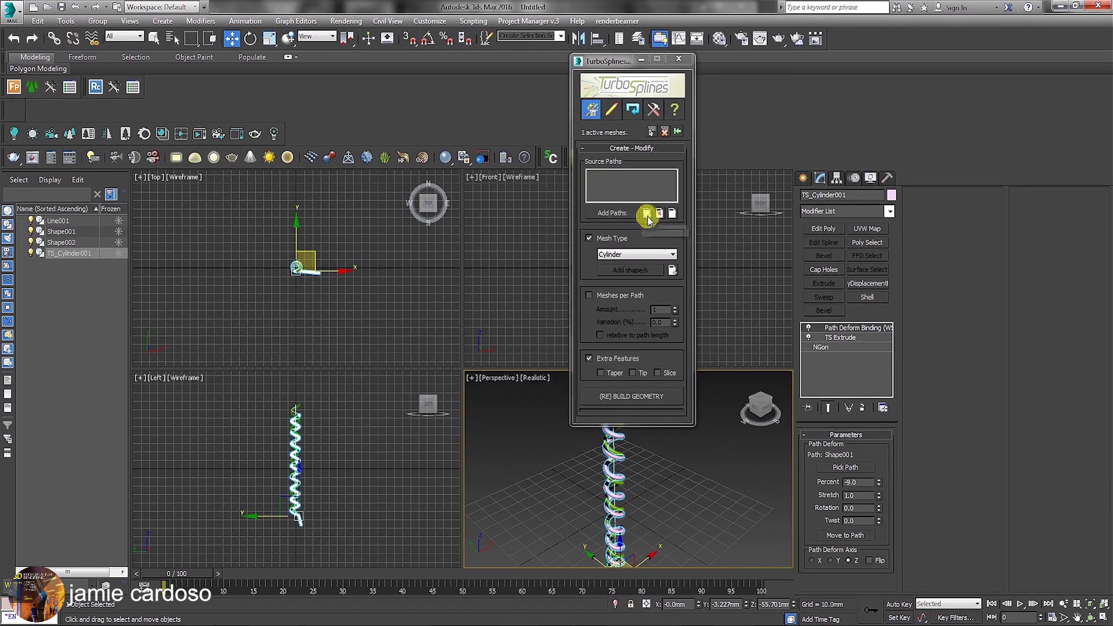
left_click(647, 215)
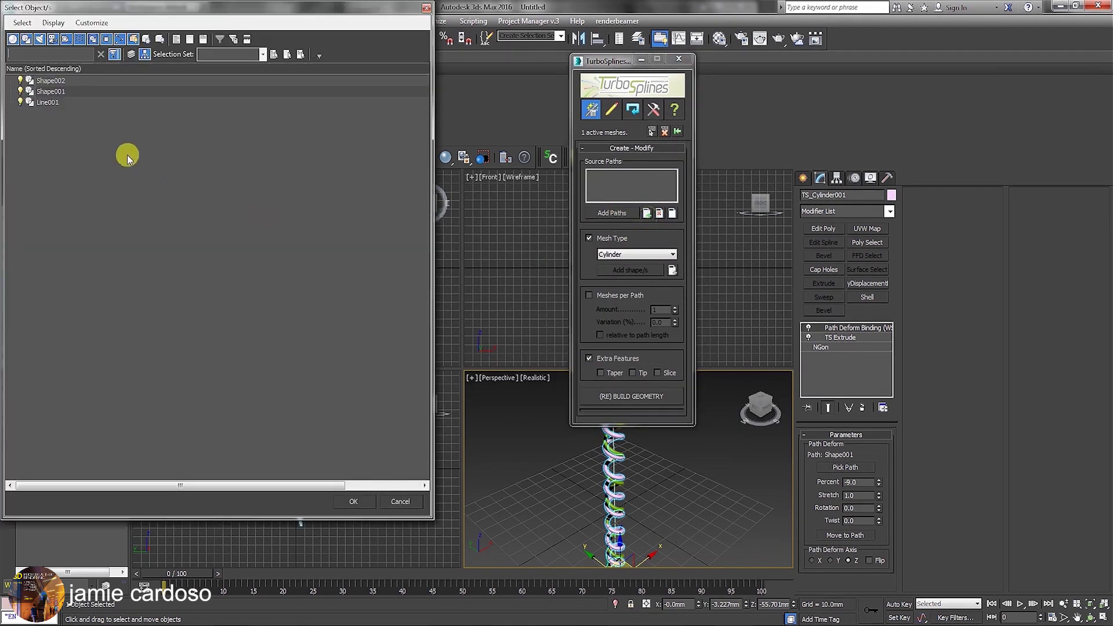
left_click(58, 85)
left_click(353, 501)
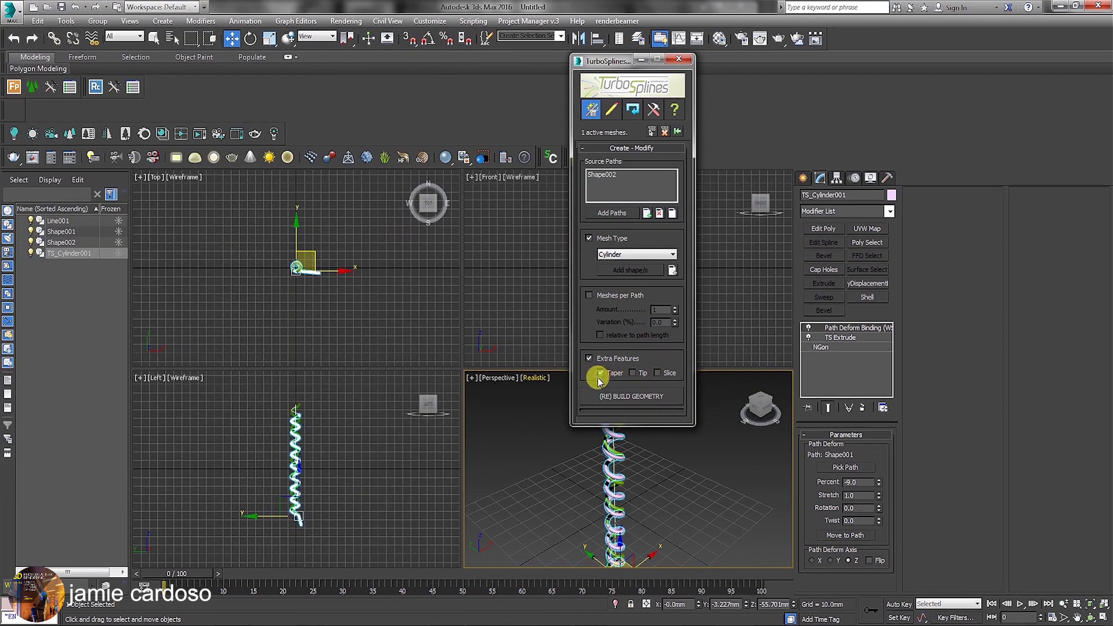
left_click(658, 373)
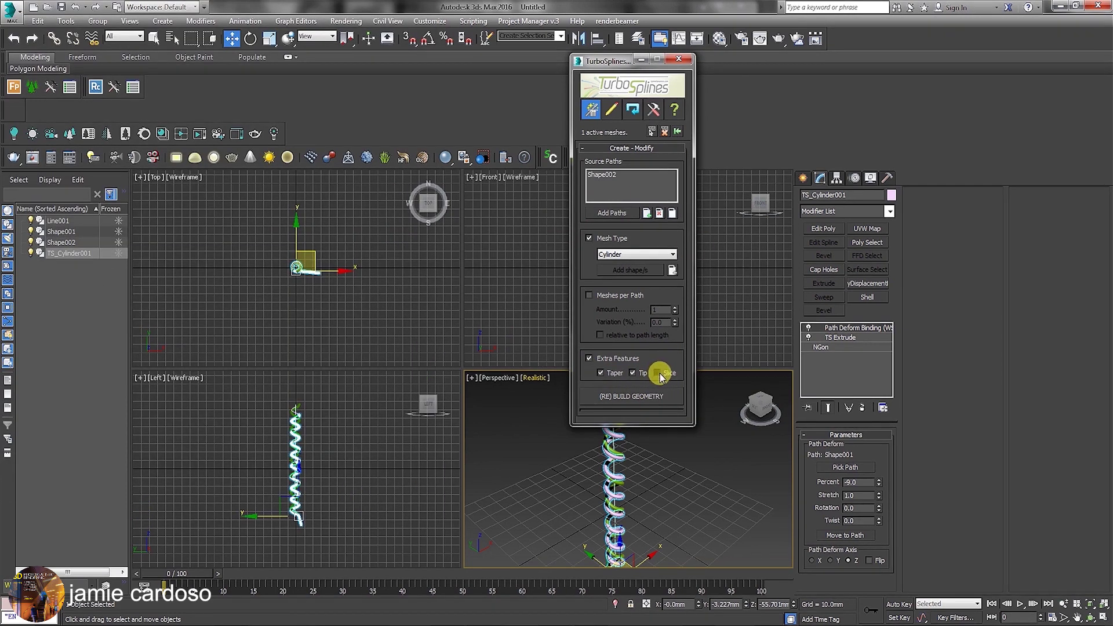
left_click(632, 400)
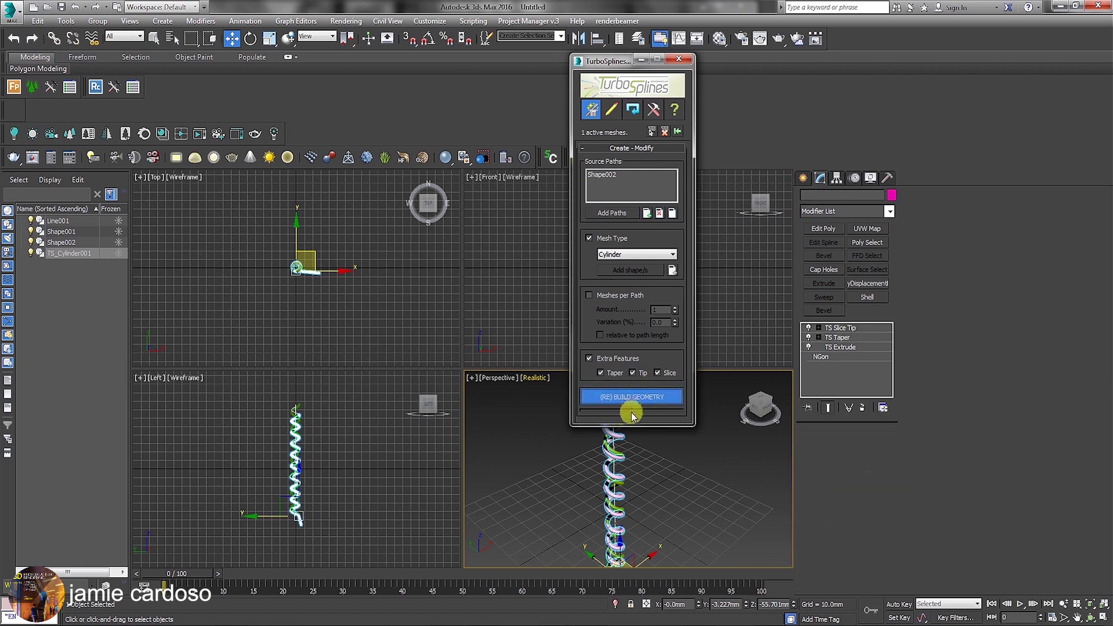
- Adjust the mesh Slice End position, trying 100 percent and then 75.4
left_click_drag(606, 61, 311, 89)
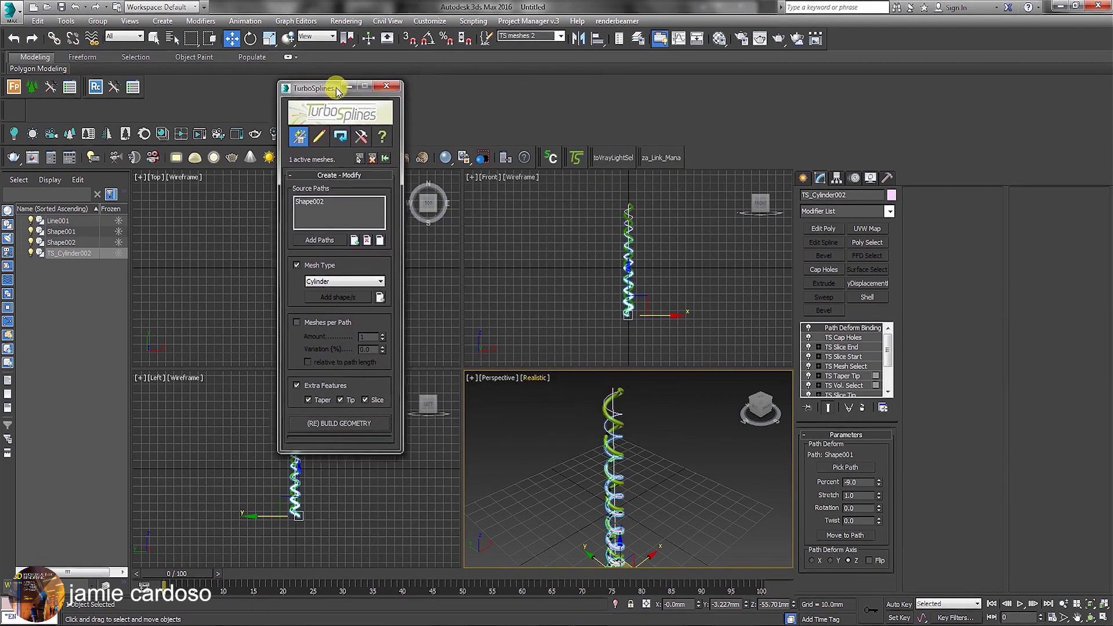
left_click(317, 137)
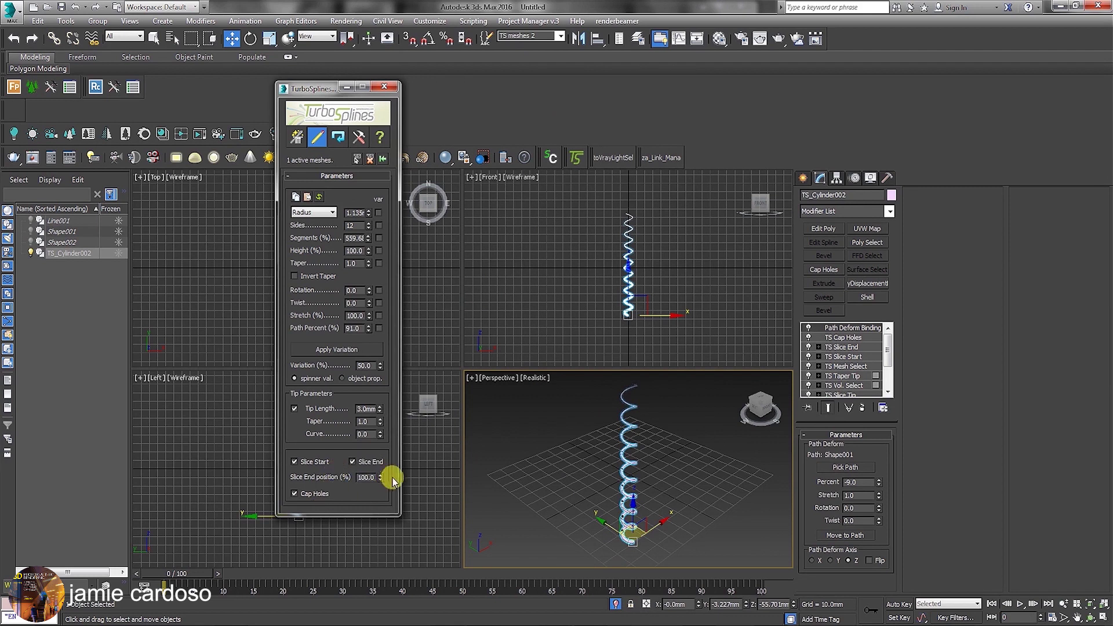
left_click_drag(386, 508, 378, 423)
left_click_drag(379, 480, 404, 589)
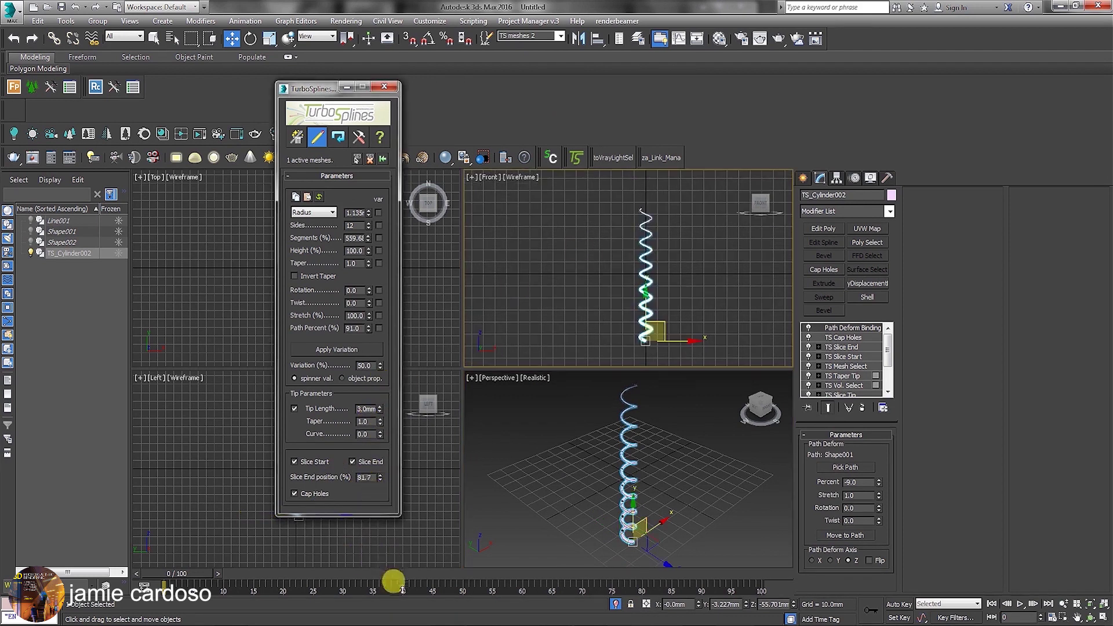
scroll(494, 224, "up", 1)
left_click_drag(502, 611, 380, 477)
left_click(364, 408)
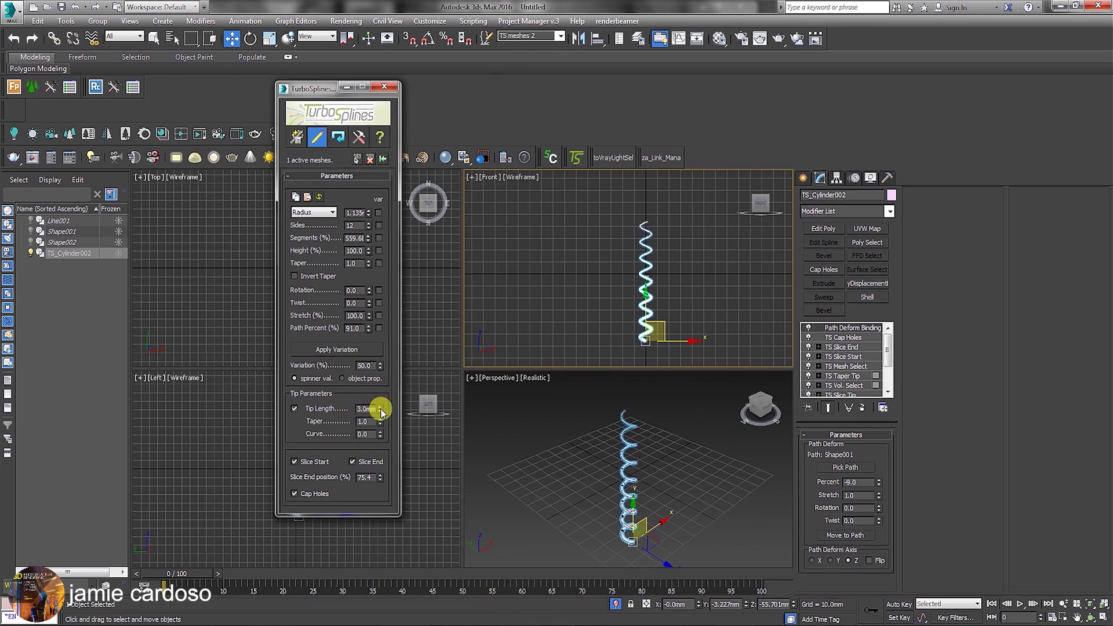
- Lengthen the tip, set tip taper to 1.0 and Curve to 9.3, and invert the taper
scroll(551, 427, "up", 3)
left_click_drag(380, 411, 376, 465)
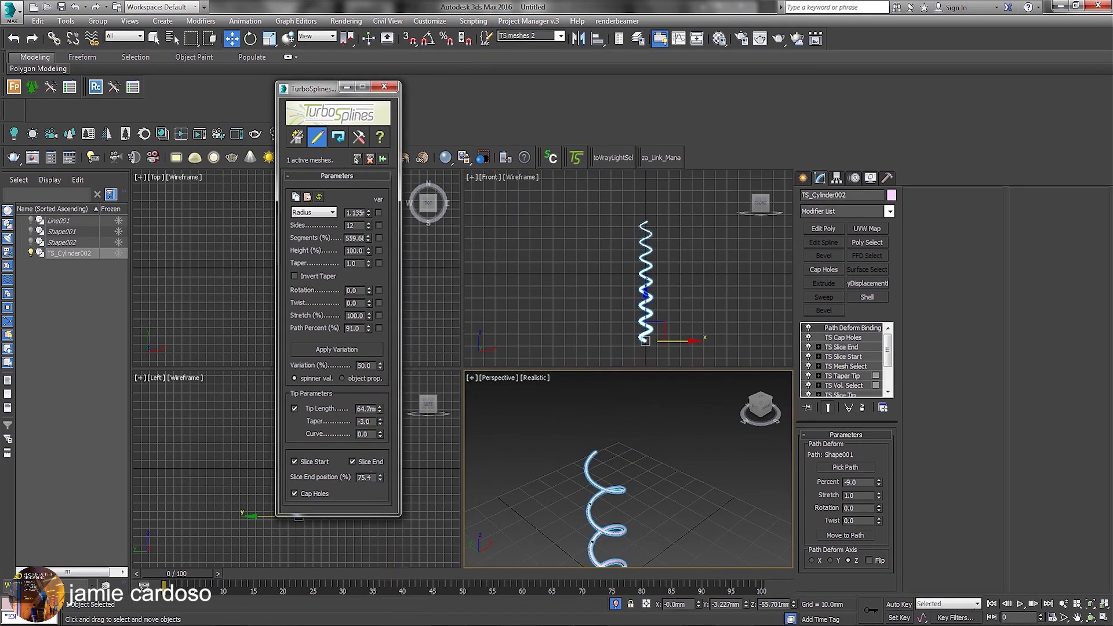
left_click_drag(380, 421, 382, 430)
left_click_drag(380, 433, 371, 369)
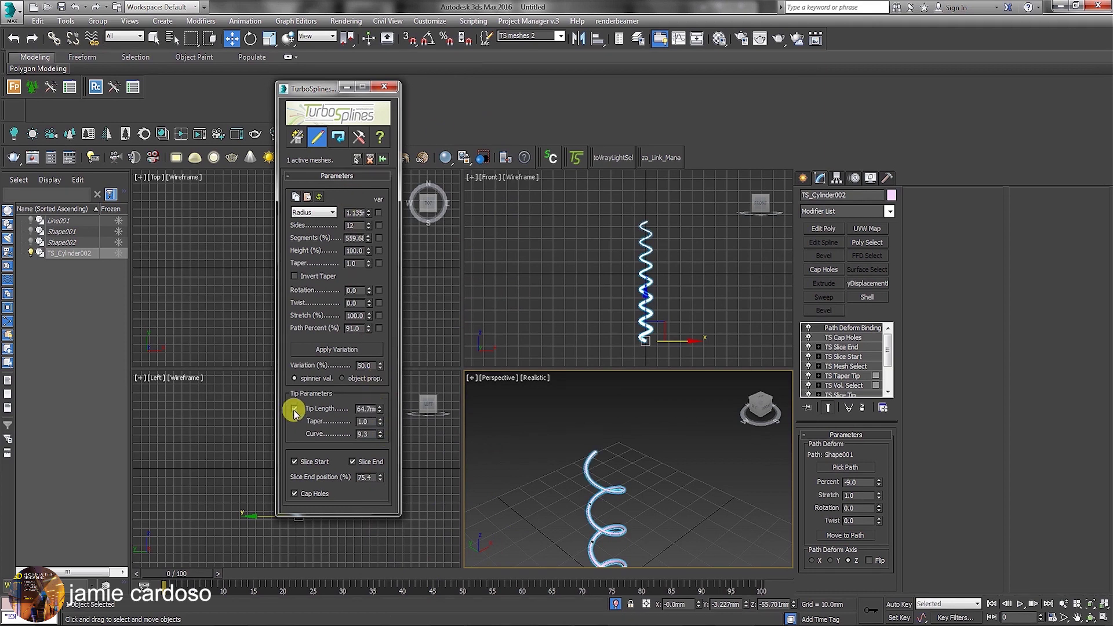
left_click_drag(379, 410, 355, 227)
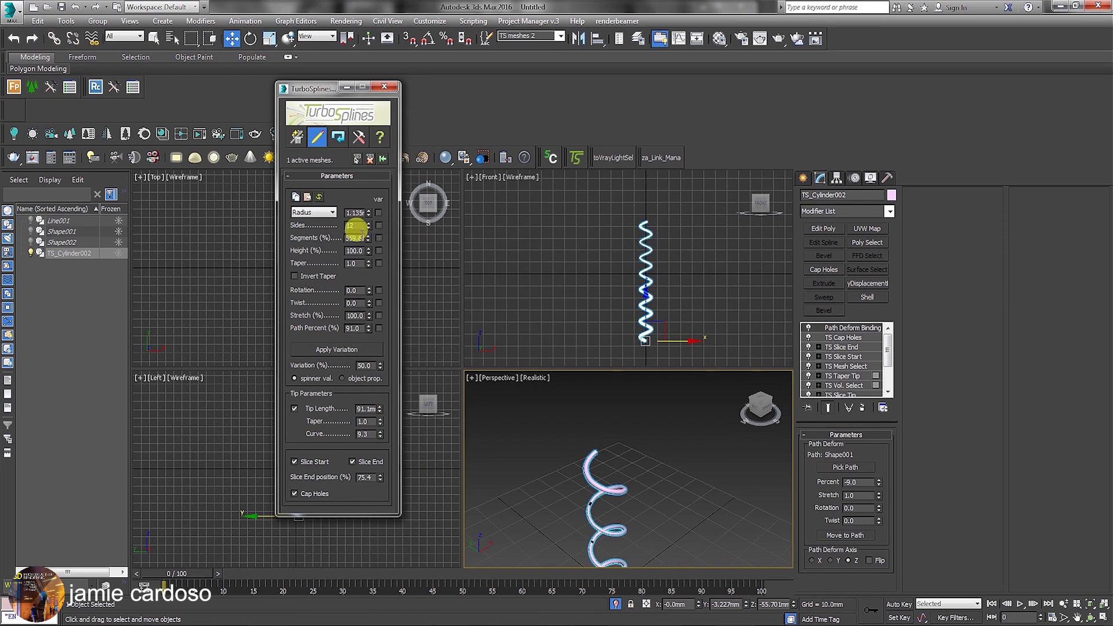
left_click(295, 281)
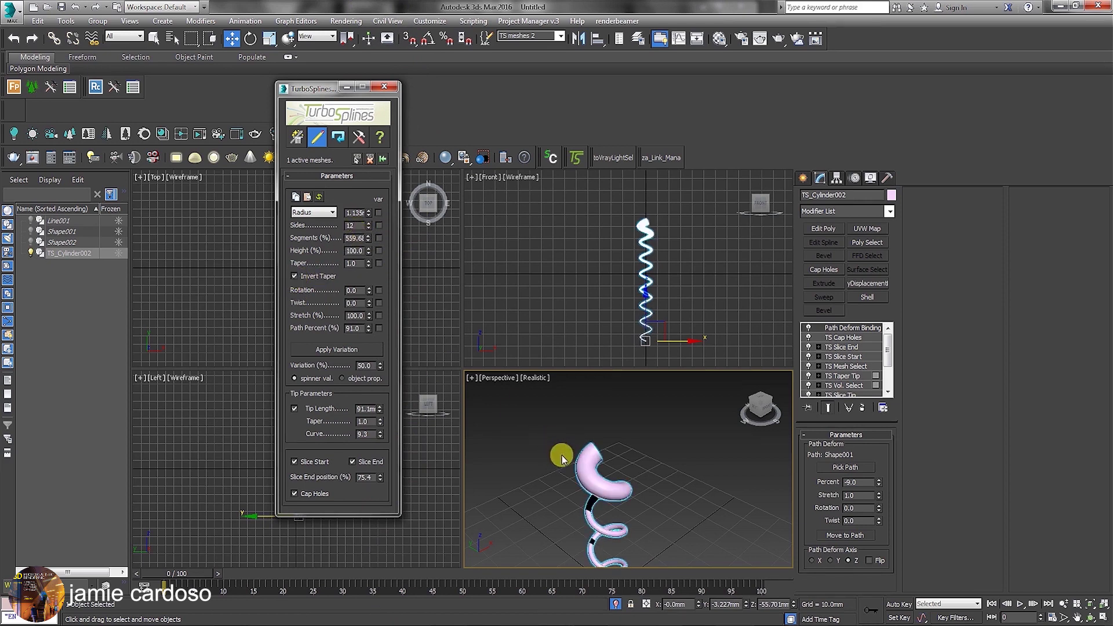
- Set variation to 51 percent, adjust the tip curve, restore Slice End to 100, and un-invert the taper
mouse_move(574, 464)
middle_mouse_down()
mouse_move(588, 477)
mouse_move(591, 390)
mouse_move(597, 418)
mouse_move(579, 443)
middle_mouse_up()
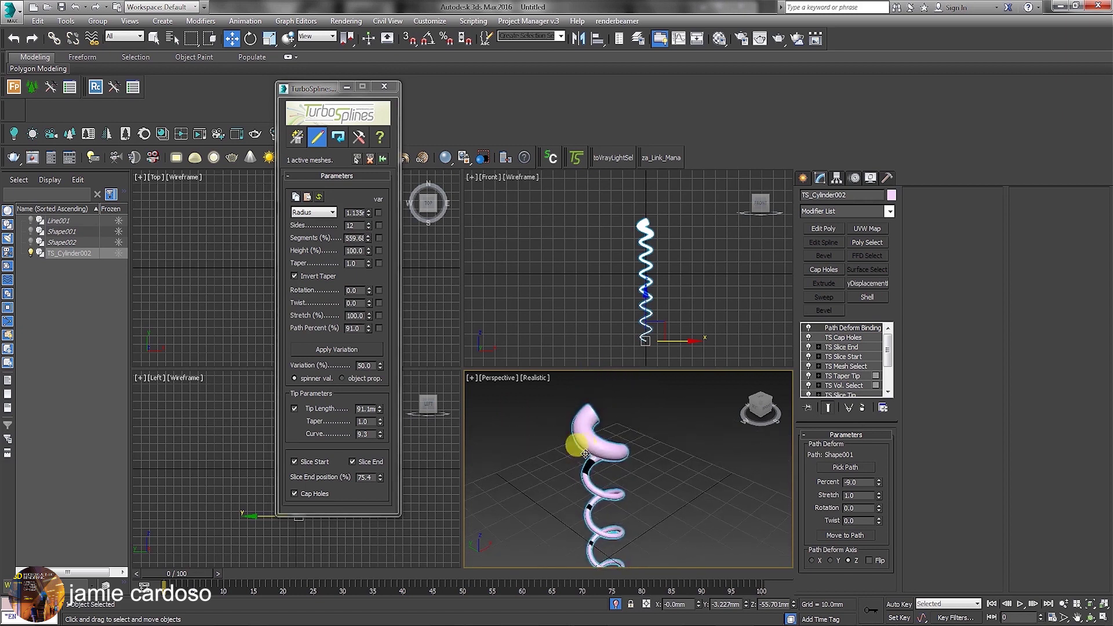
left_click(380, 363)
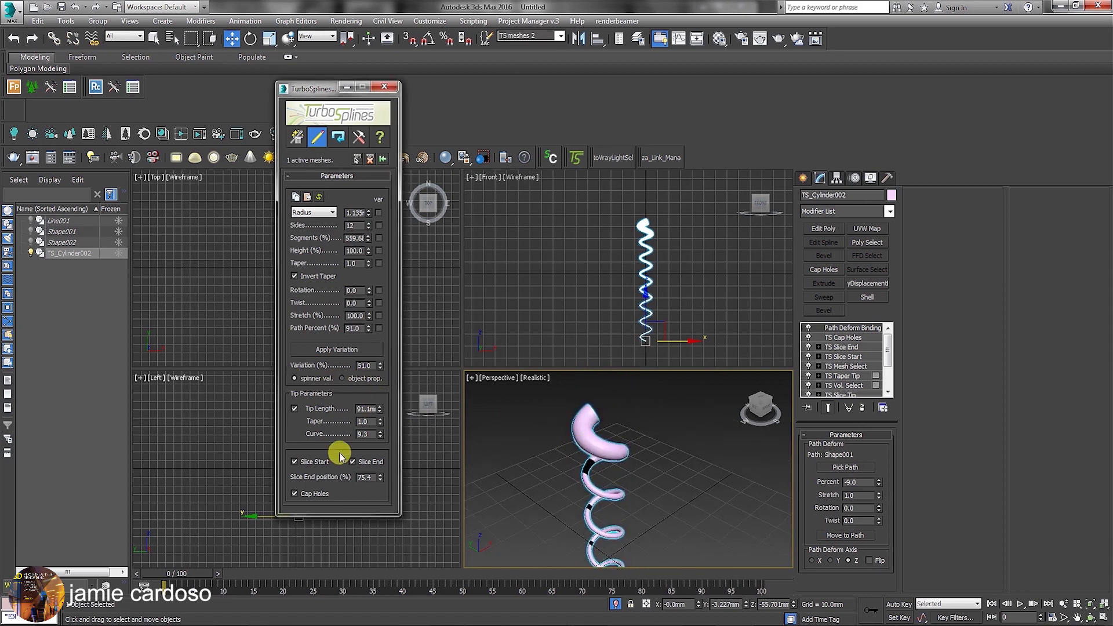
mouse_move(381, 434)
left_mouse_down()
mouse_move(380, 486)
mouse_move(373, 415)
left_mouse_up()
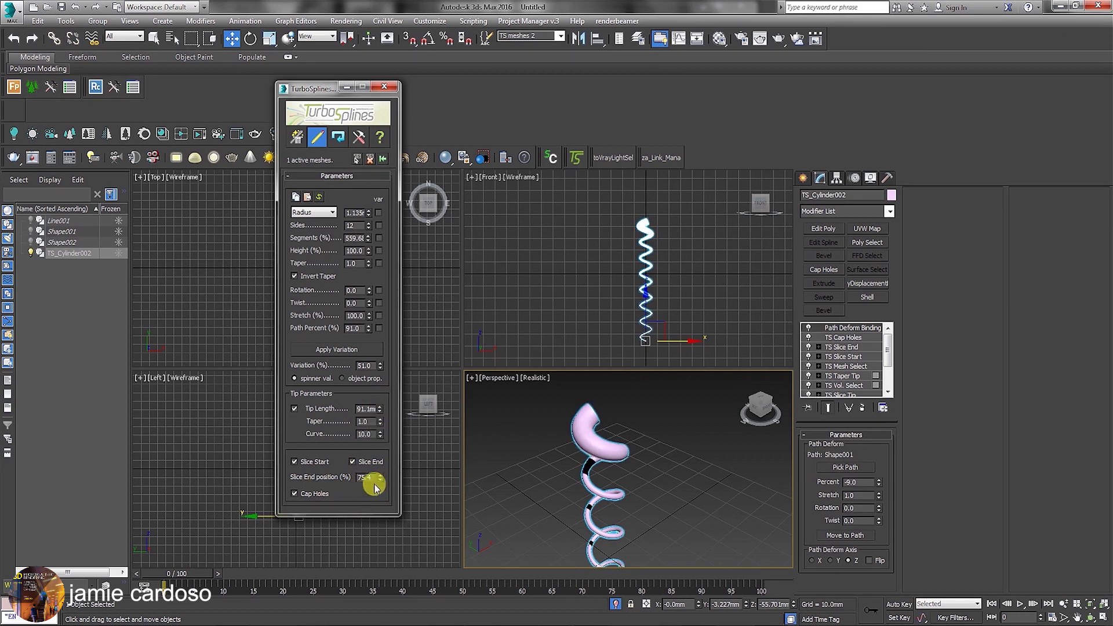
left_click_drag(374, 487, 373, 305)
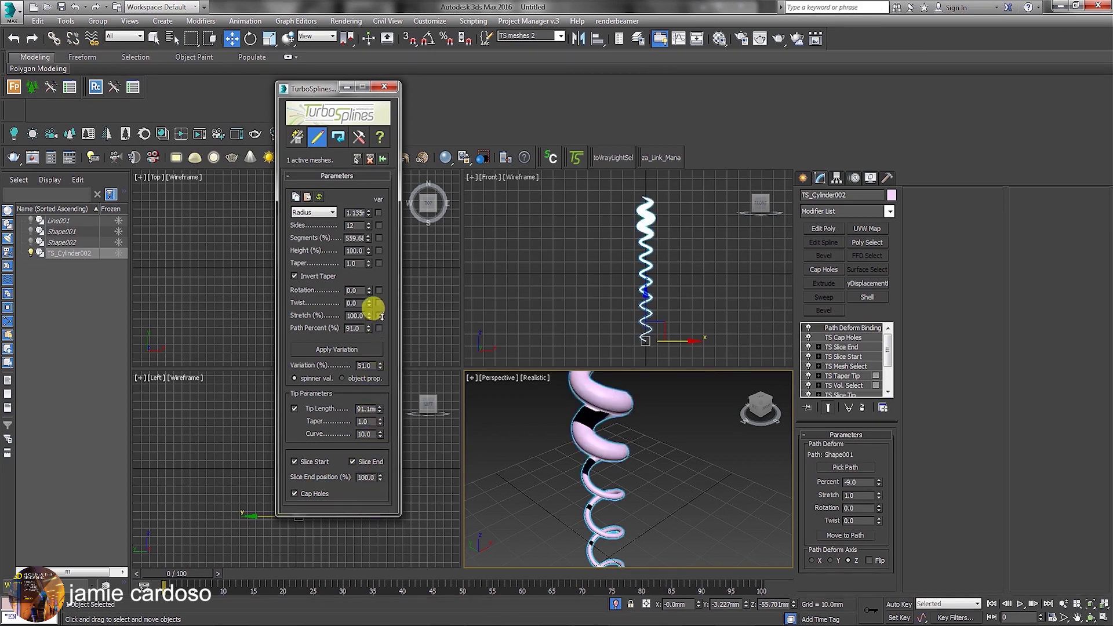
left_click(295, 277)
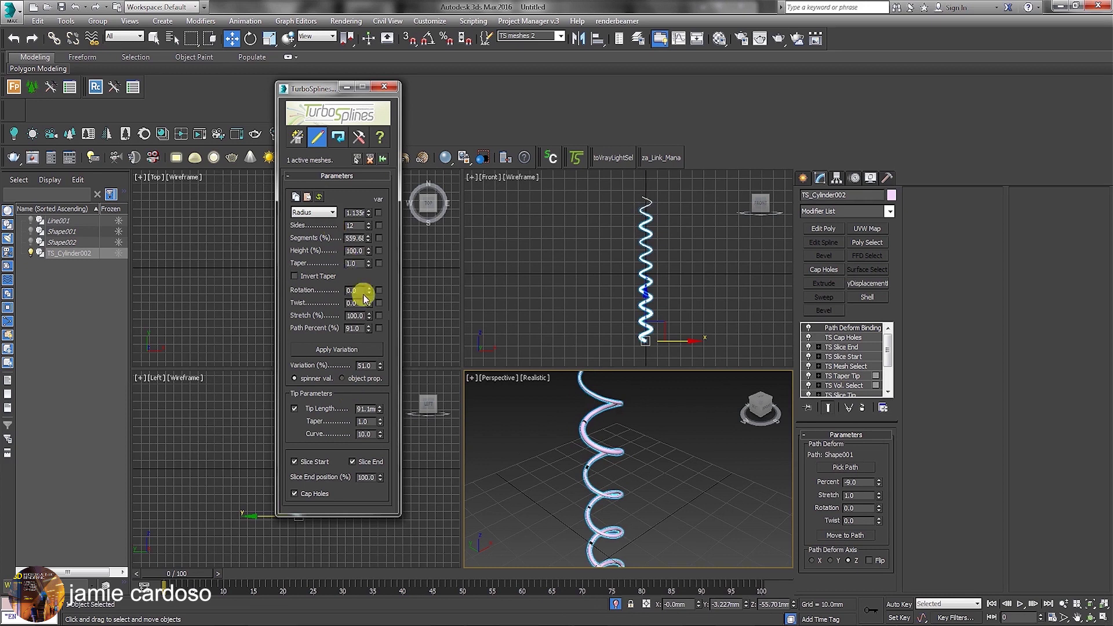
- Shift the mesh along its path, toggle start slicing, lengthen tips to about 140mm, and randomize variation
left_click_drag(366, 329, 296, 467)
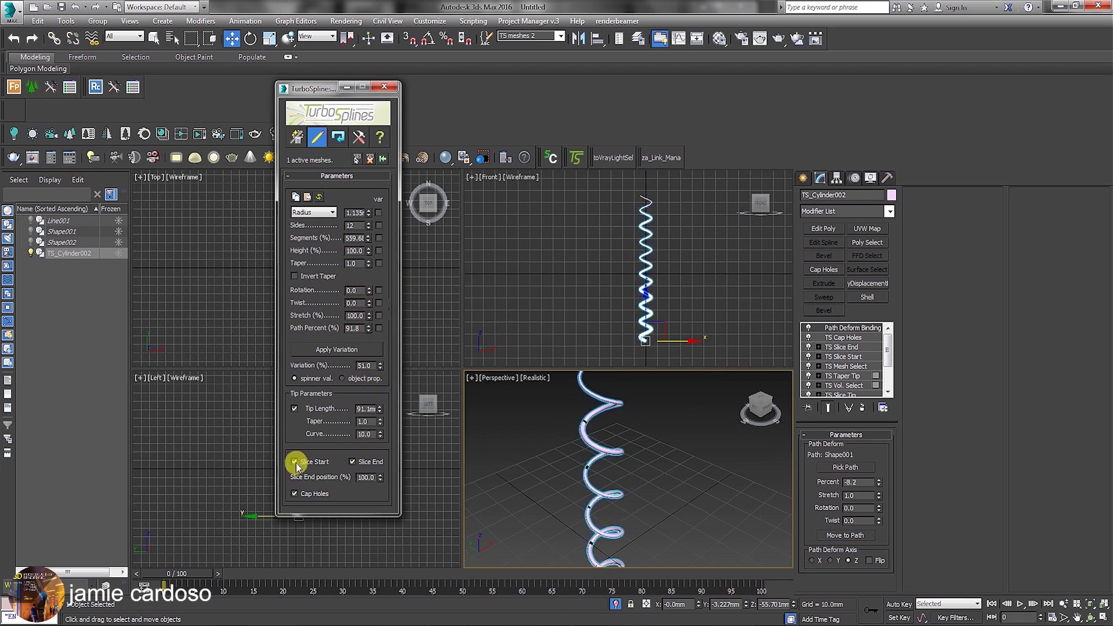
left_click(294, 462)
left_click(352, 463)
left_click_drag(381, 406, 335, 257)
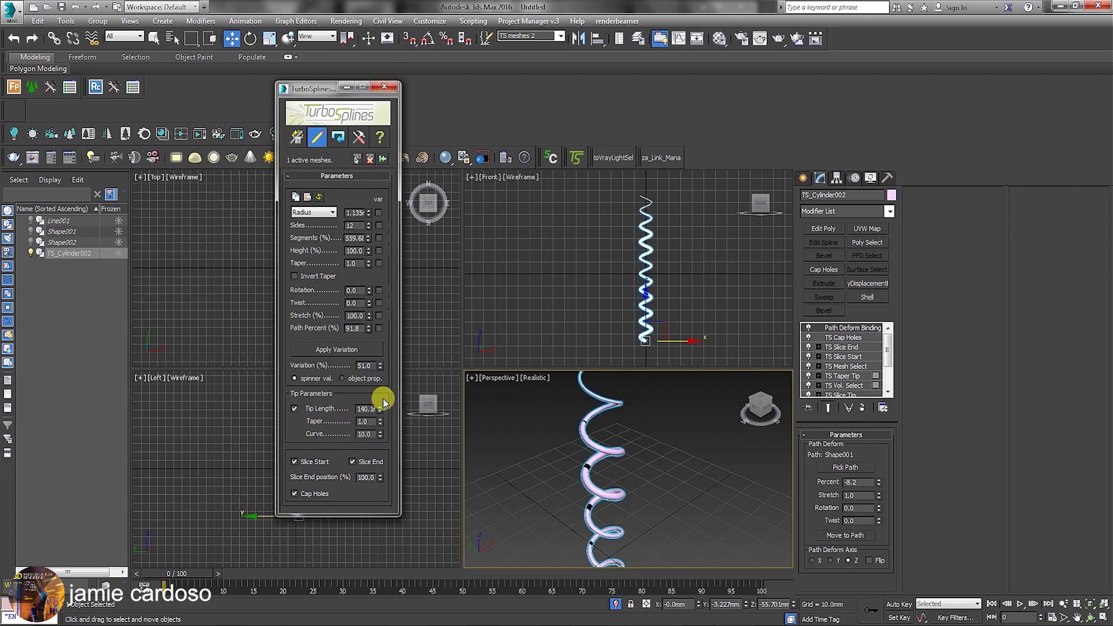
left_click(333, 351)
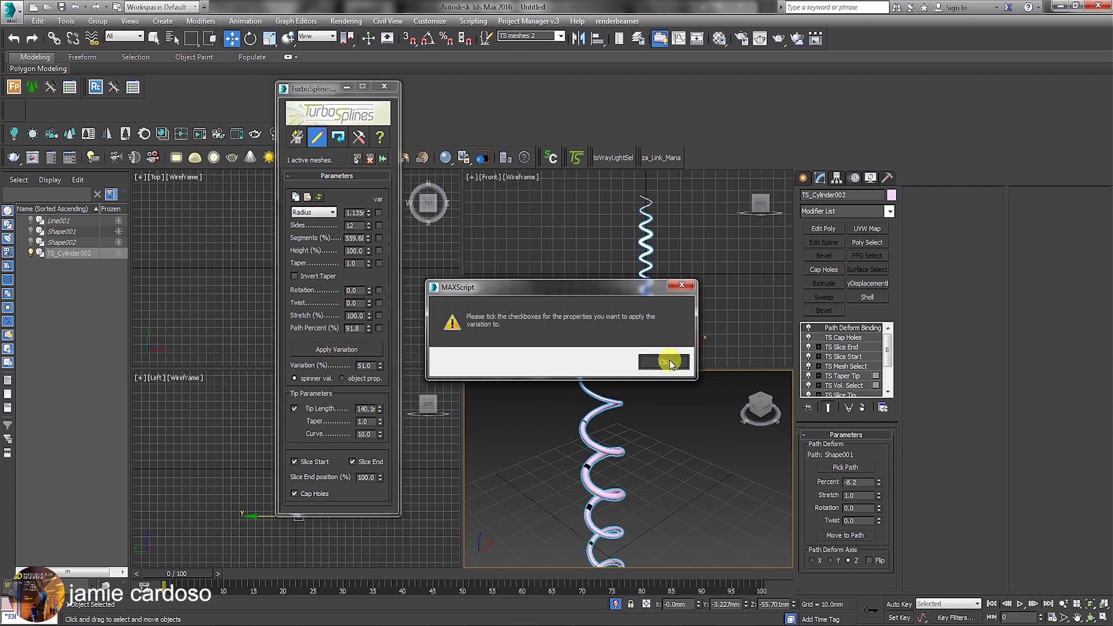
left_click(666, 360)
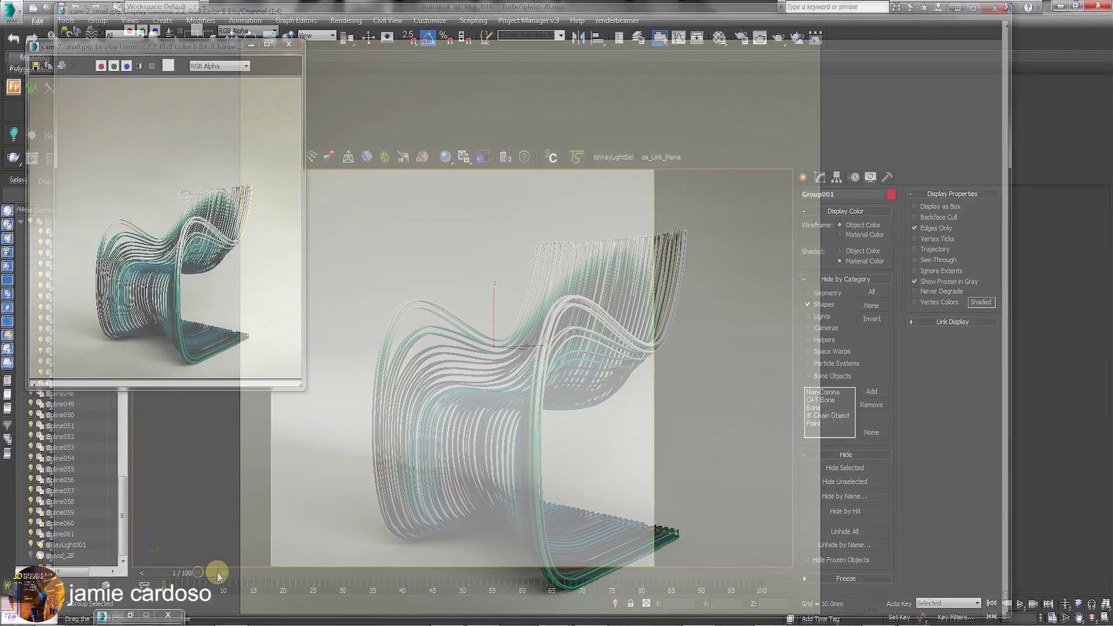
- Scrub the chair scene's animation through to frame 60
left_click_drag(220, 574, 706, 574)
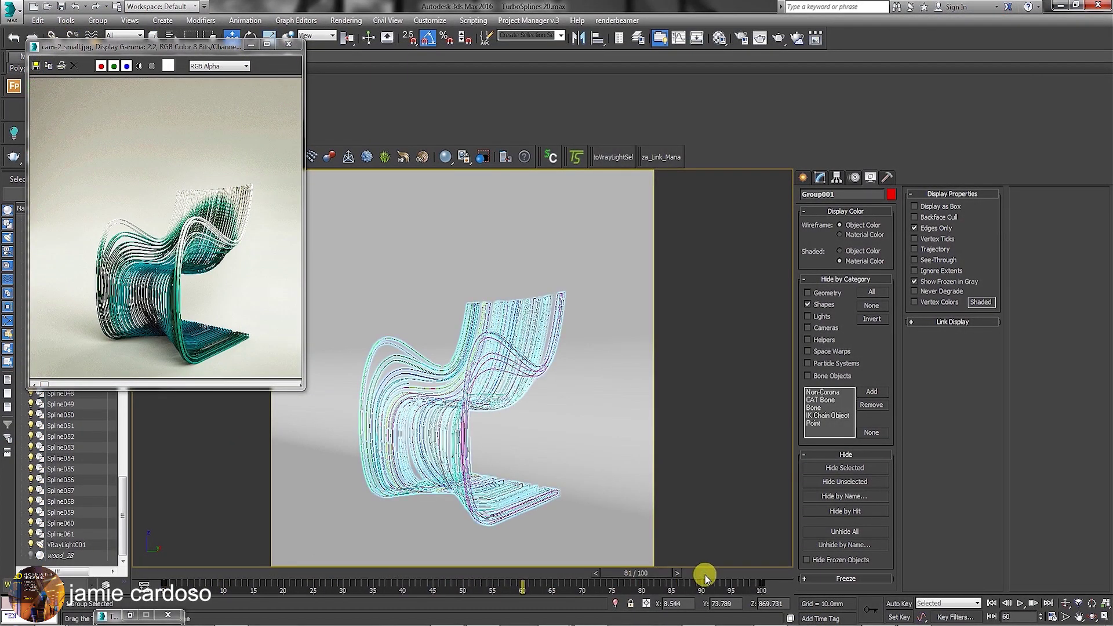